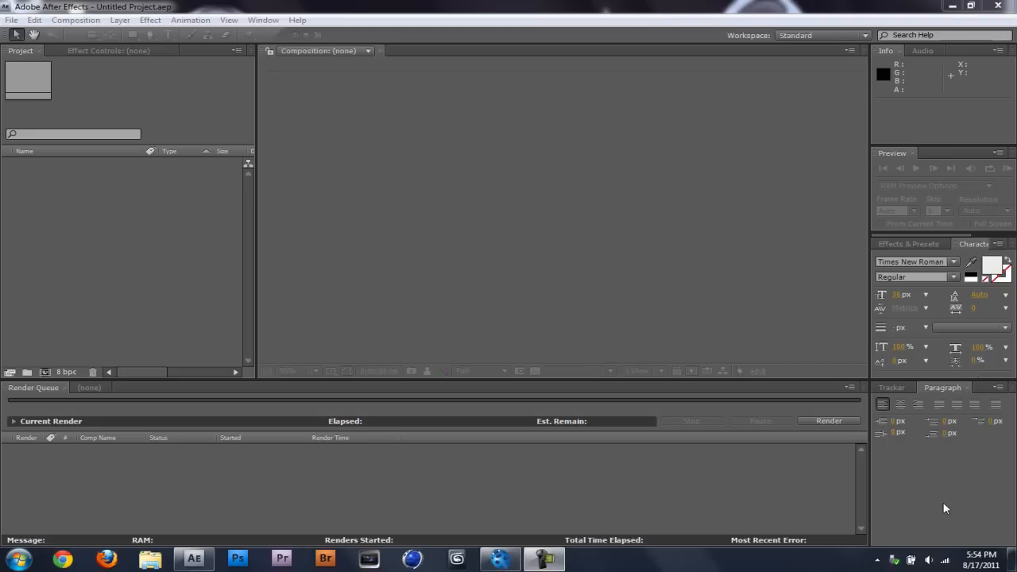
- Import NuketownExample720p.mov from the Downloads folder into the project and close the file browser window
left_click(150, 563)
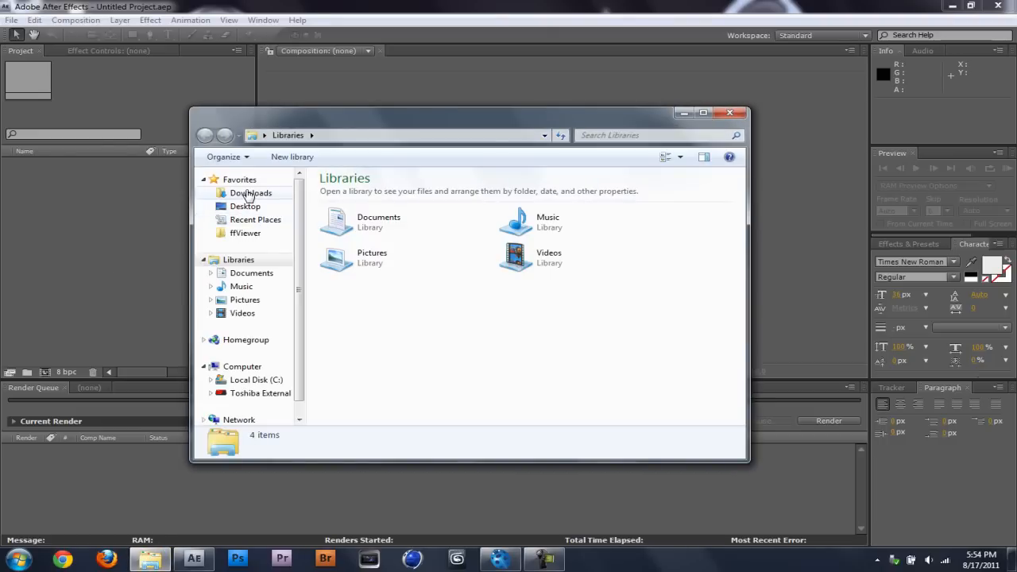
left_click(249, 194)
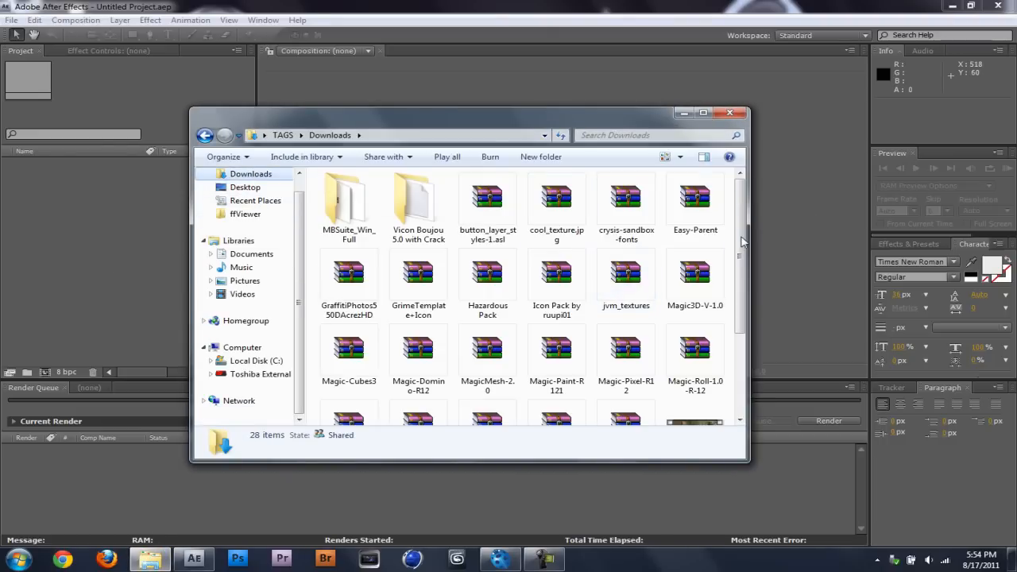
left_click_drag(743, 242, 743, 323)
left_click_drag(696, 302, 57, 243)
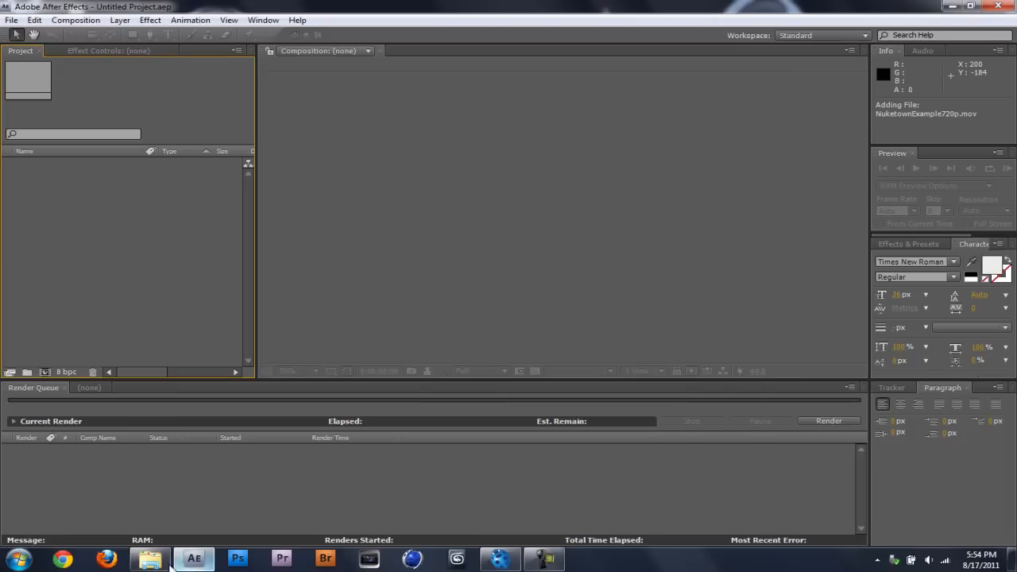
right_click(163, 563)
left_click(157, 527)
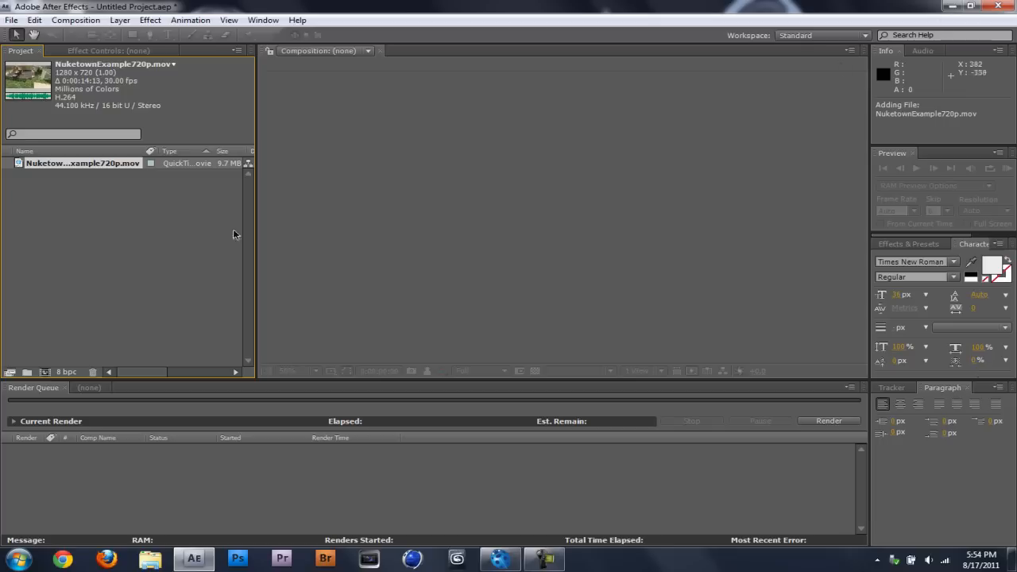
- Create a composition from the NuketownExample720p.mov footage and add it to the render queue
left_click_drag(71, 165, 44, 372)
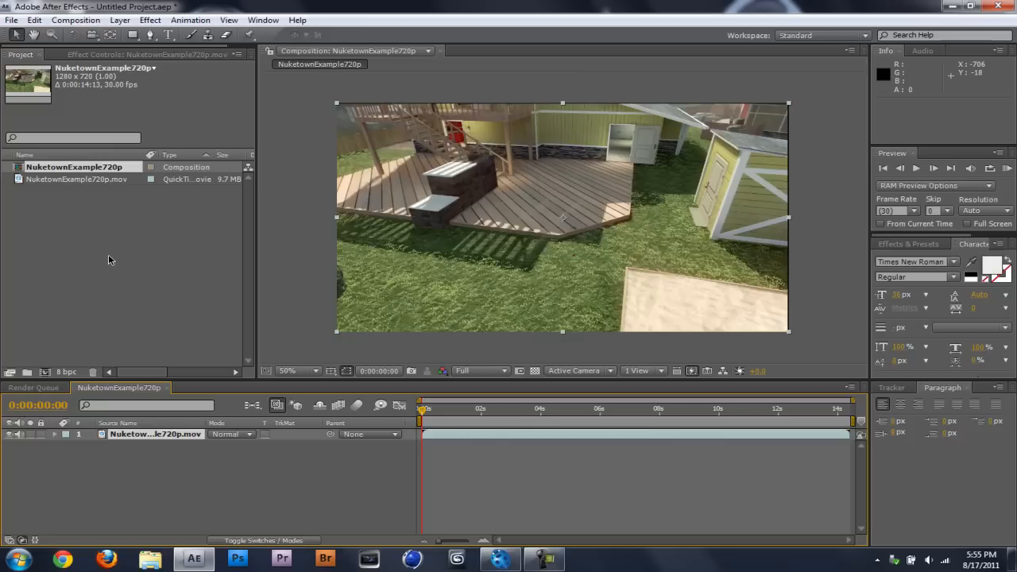
left_click(76, 20)
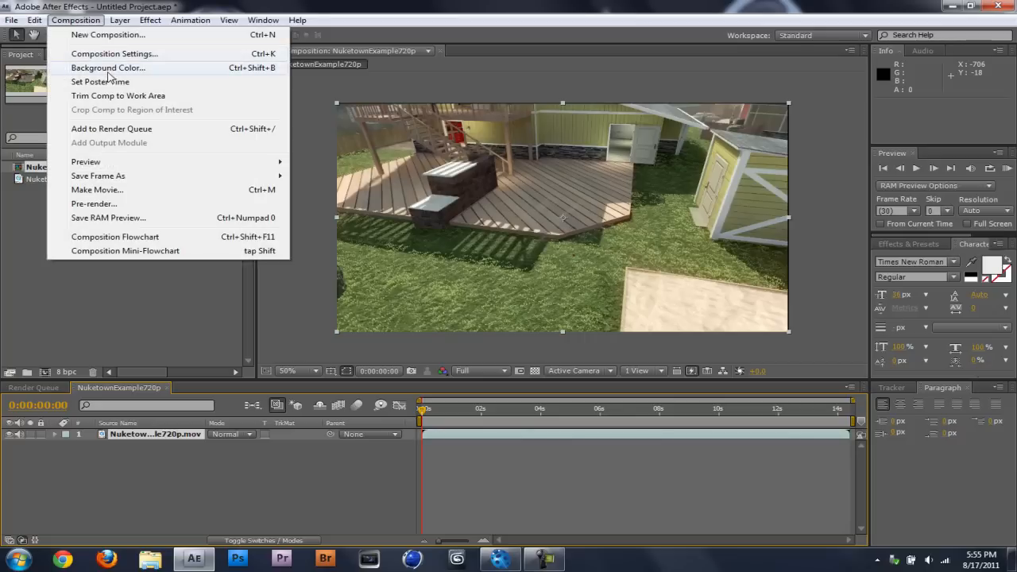
left_click(118, 129)
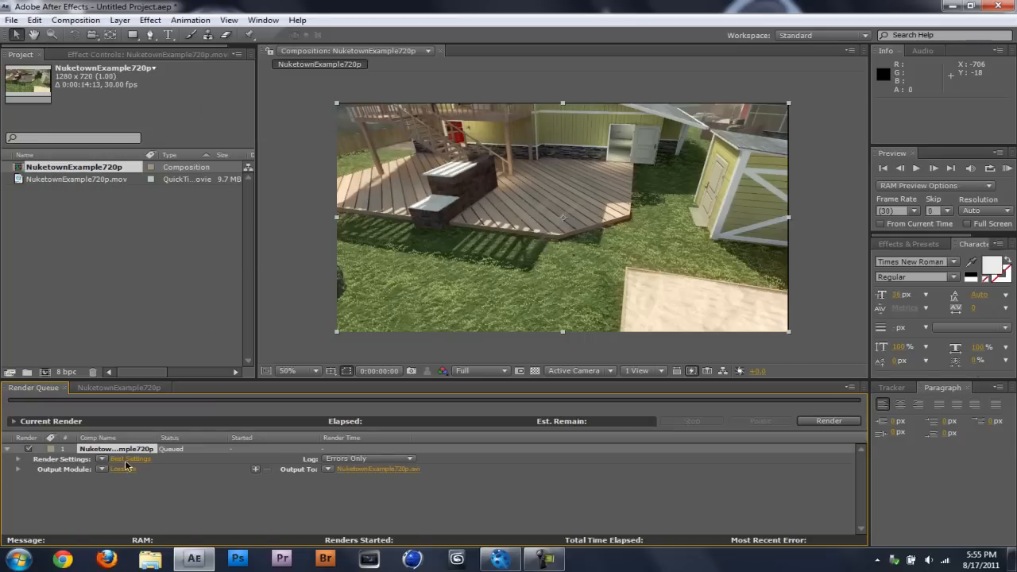
- Set the queued composition's output module format to JPEG Sequence
left_click(123, 470)
left_click(346, 113)
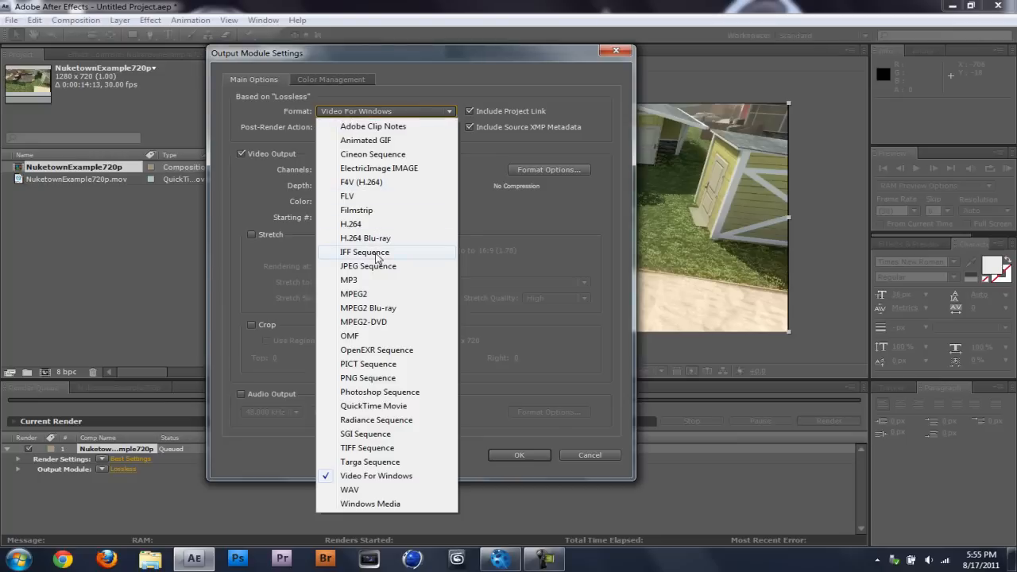
left_click(379, 267)
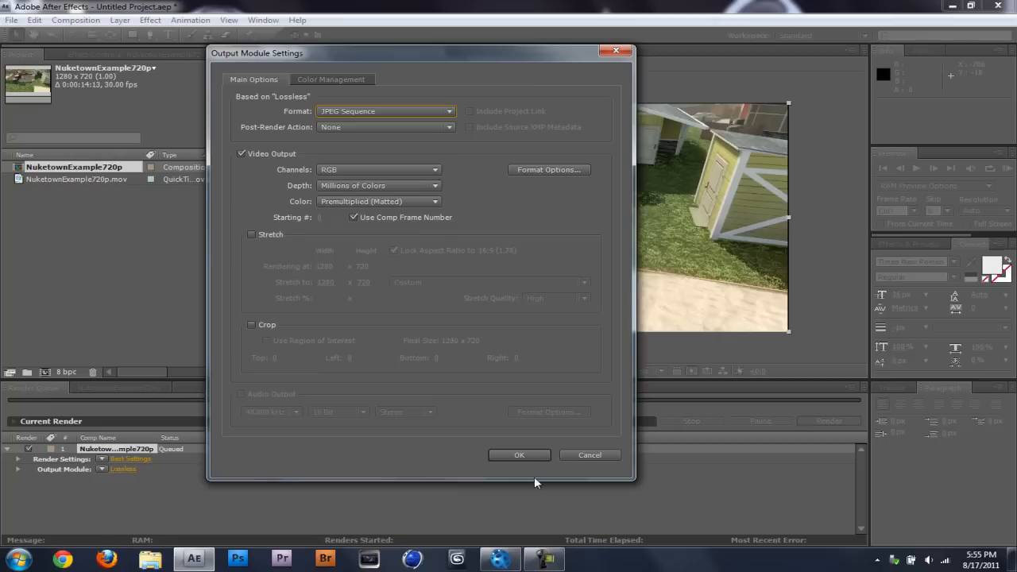
left_click(515, 454)
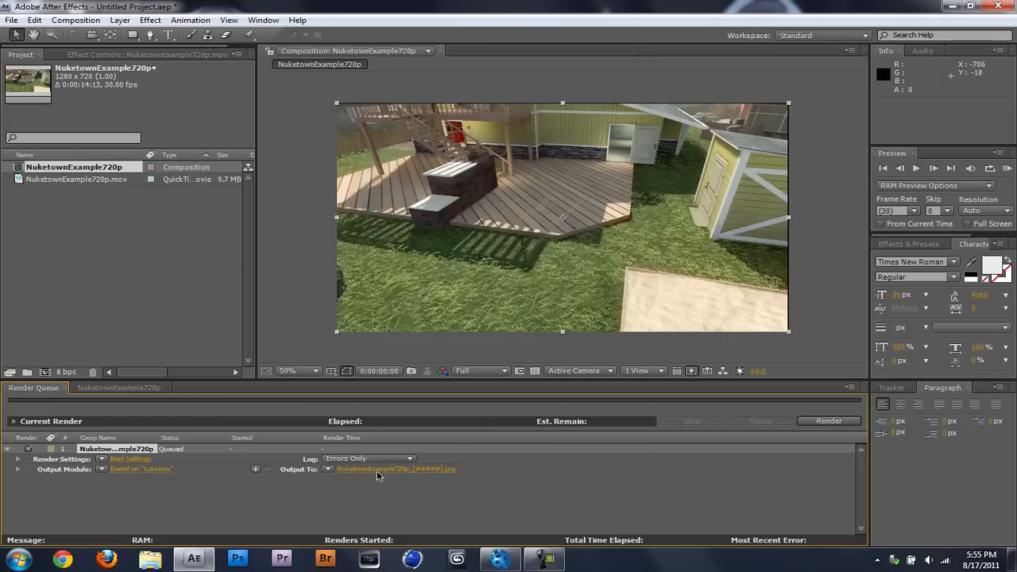
left_click(378, 471)
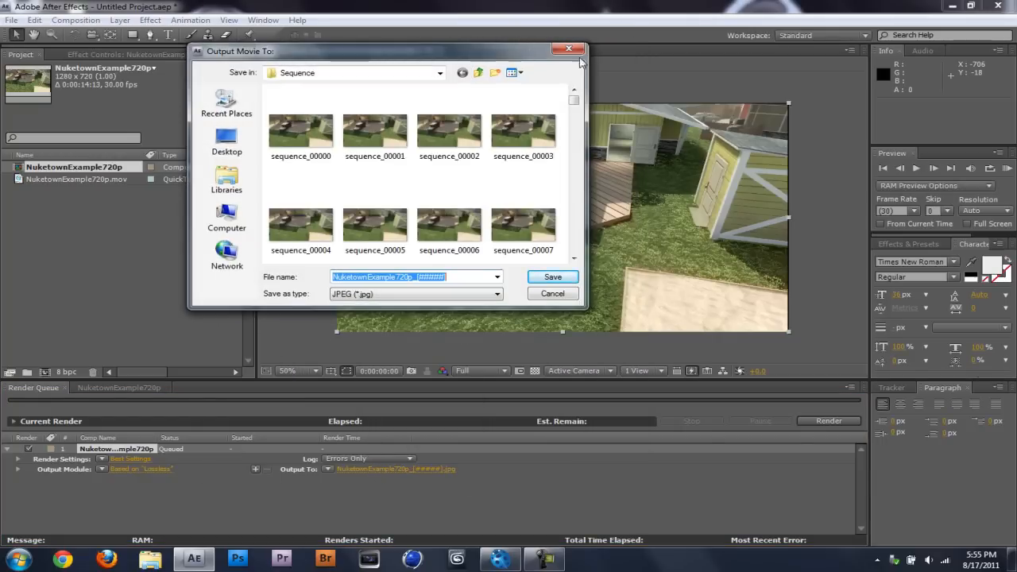
left_click(551, 294)
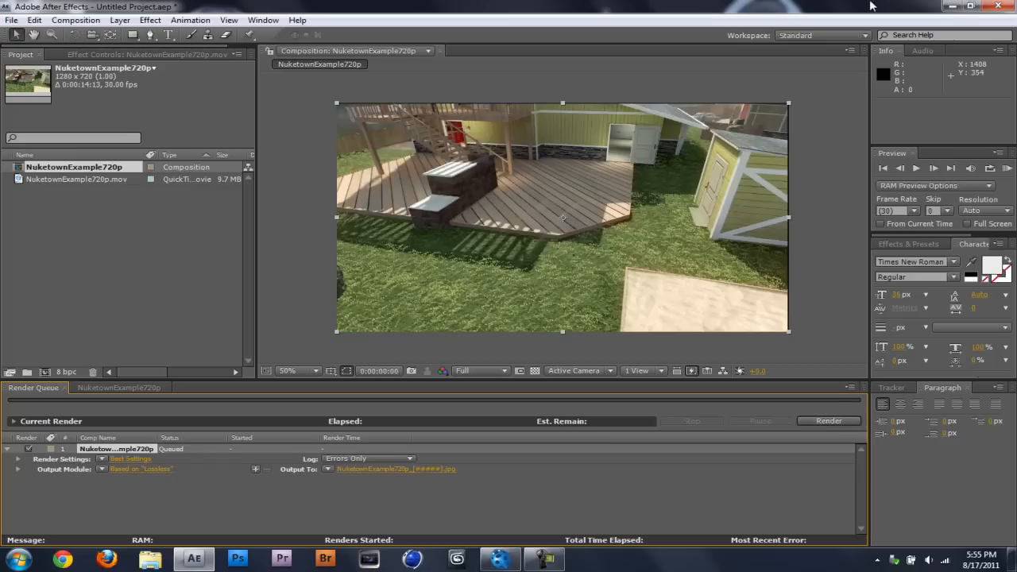
left_click(1011, 7)
left_click(526, 302)
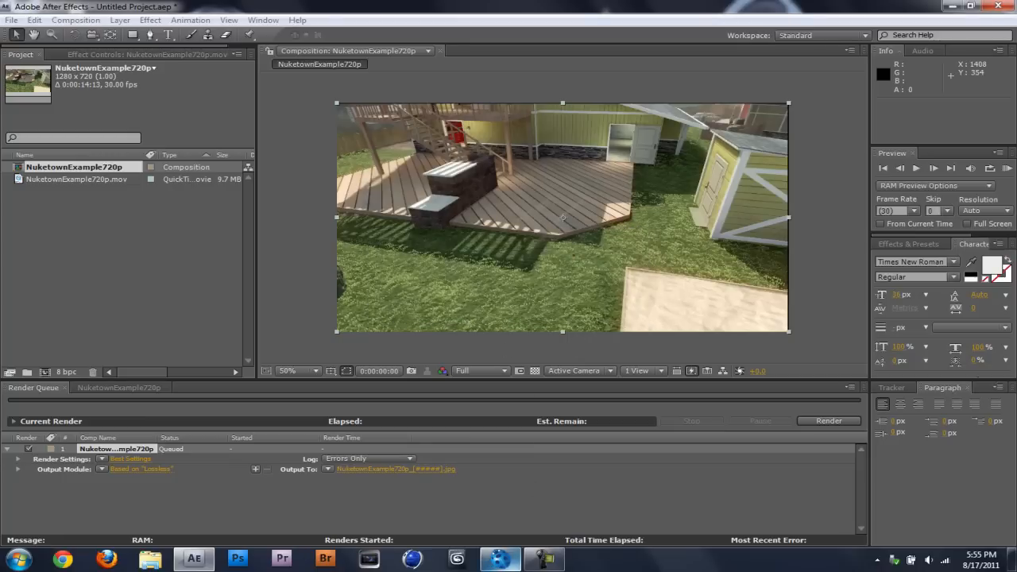
- Switch to boujou, start a sequence import and set the lookup folder to the Desktop
mouse_move(511, 565)
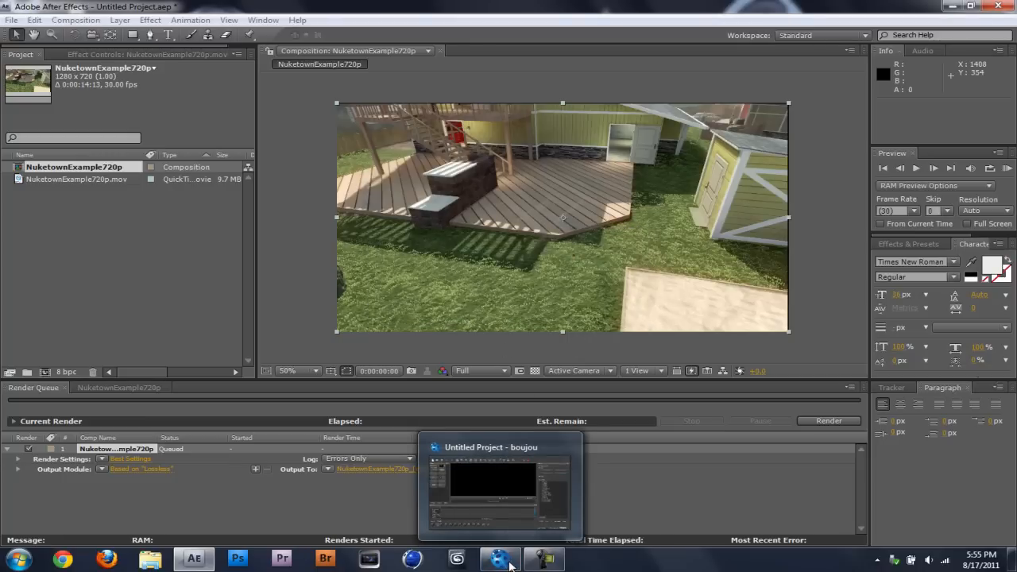
left_click(511, 565)
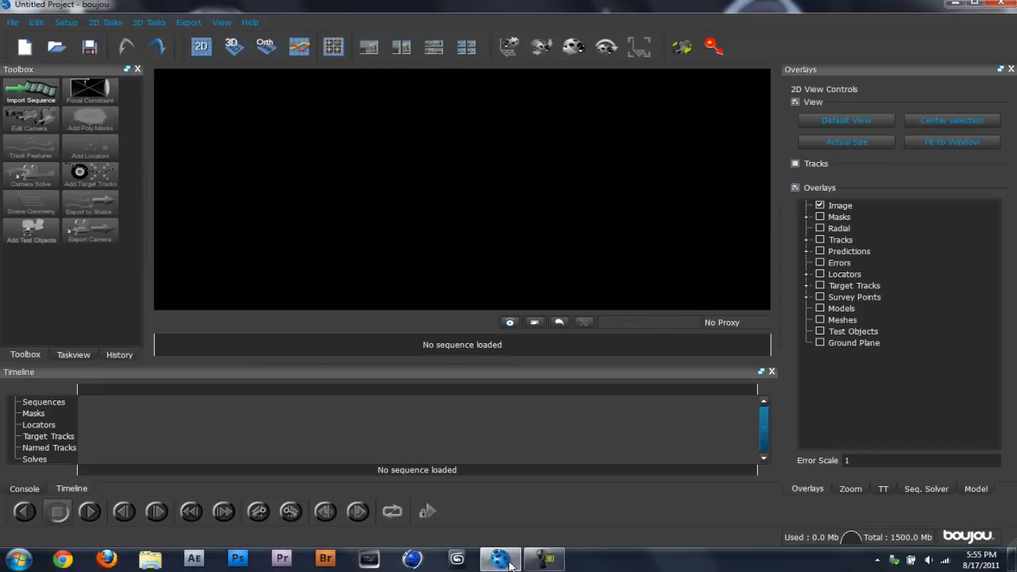
left_click(24, 89)
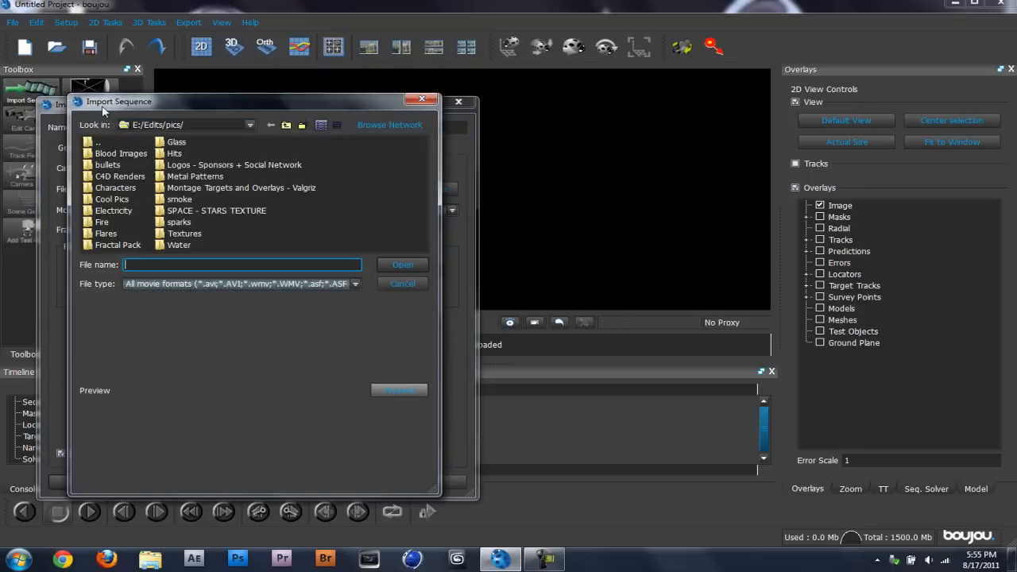
left_click(363, 128)
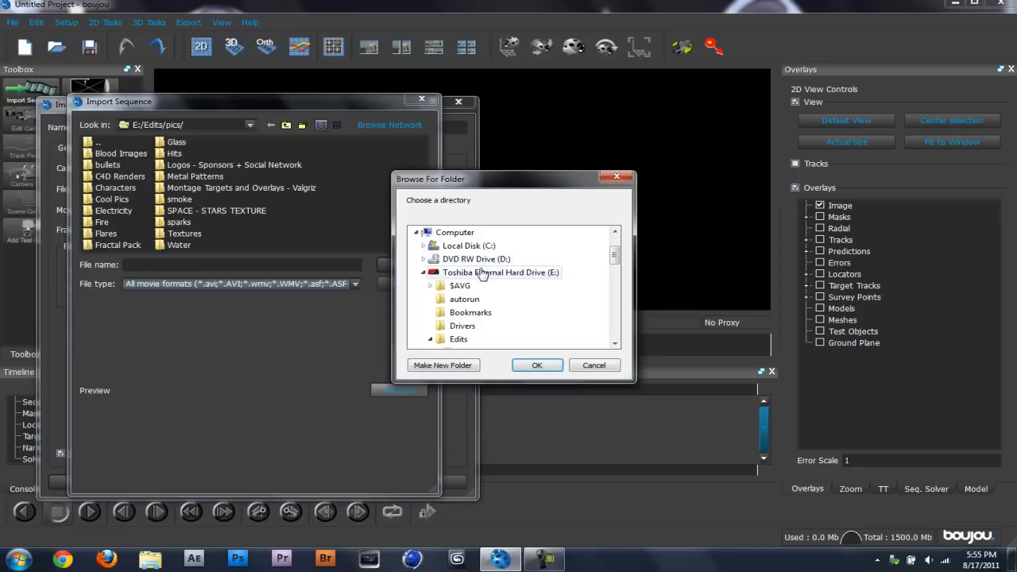
scroll(421, 242, "up", 2)
left_click(419, 235)
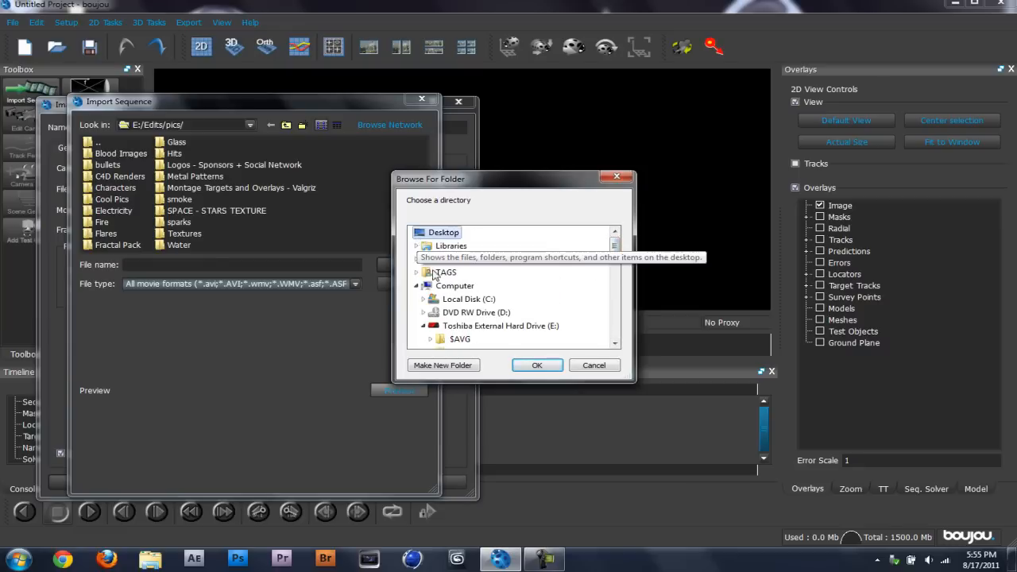
left_click(536, 366)
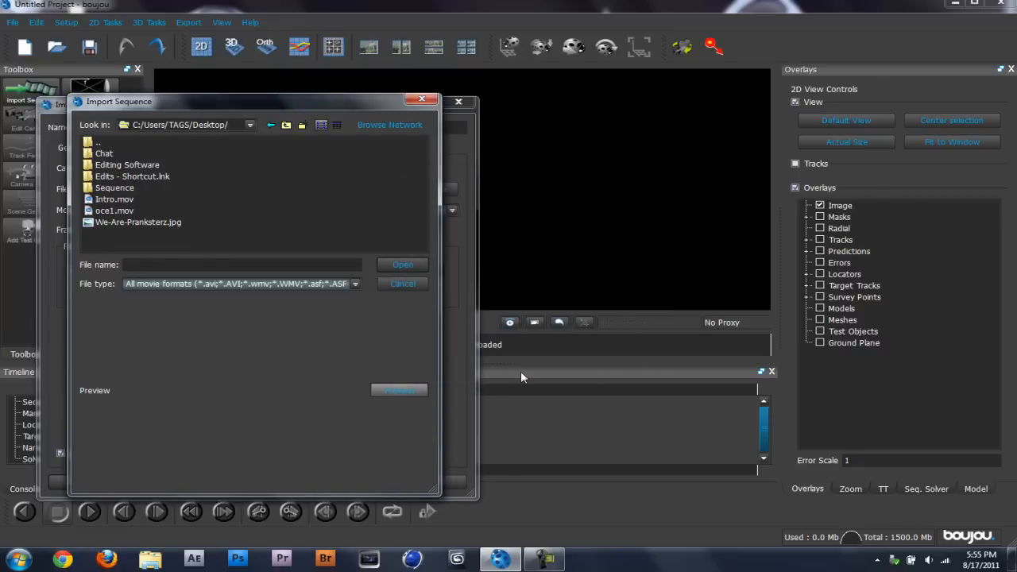
- Load the image sequence starting at sequence_00000.jpg from the Sequence/Sequence folder on the Desktop
double_click(119, 189)
left_click(118, 156)
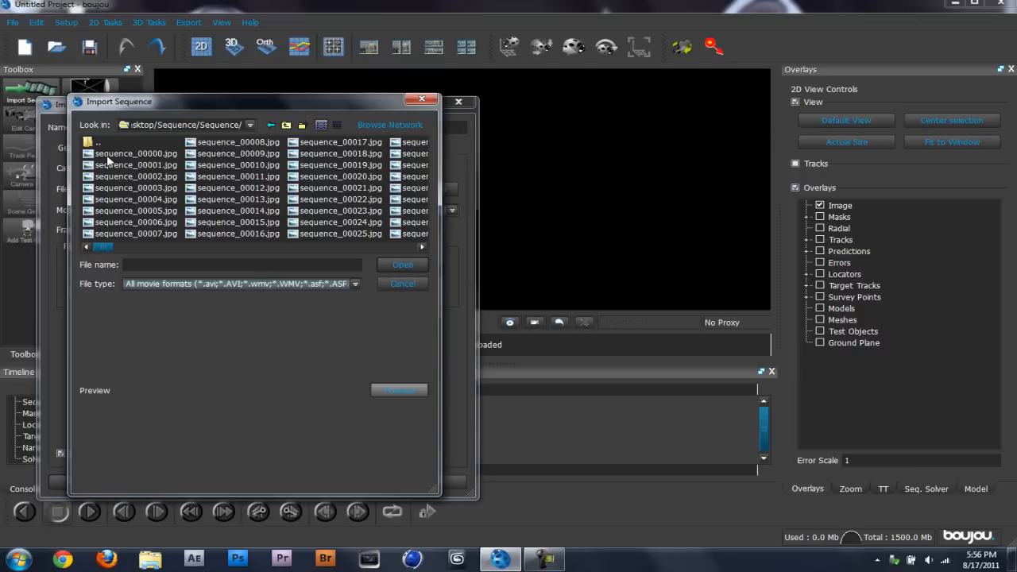
left_click(119, 154)
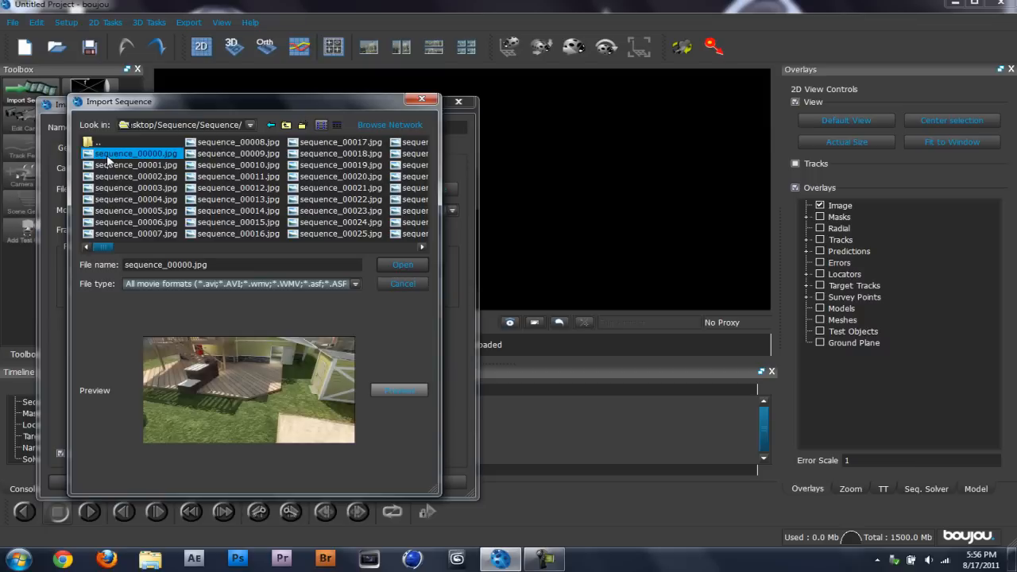
double_click(108, 157)
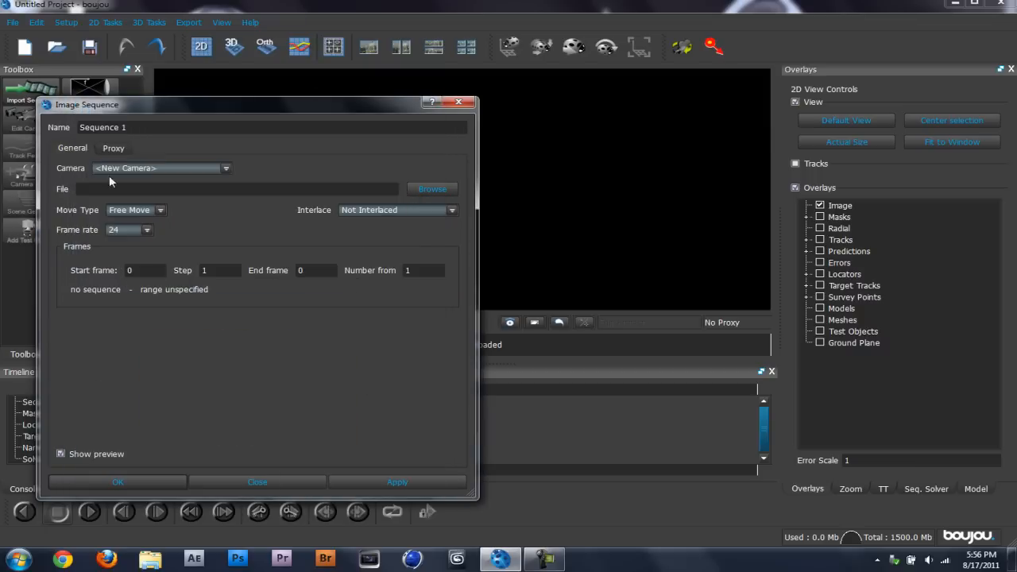
- Set the image sequence's frame rate to 30, apply the import and close its settings
left_click(146, 230)
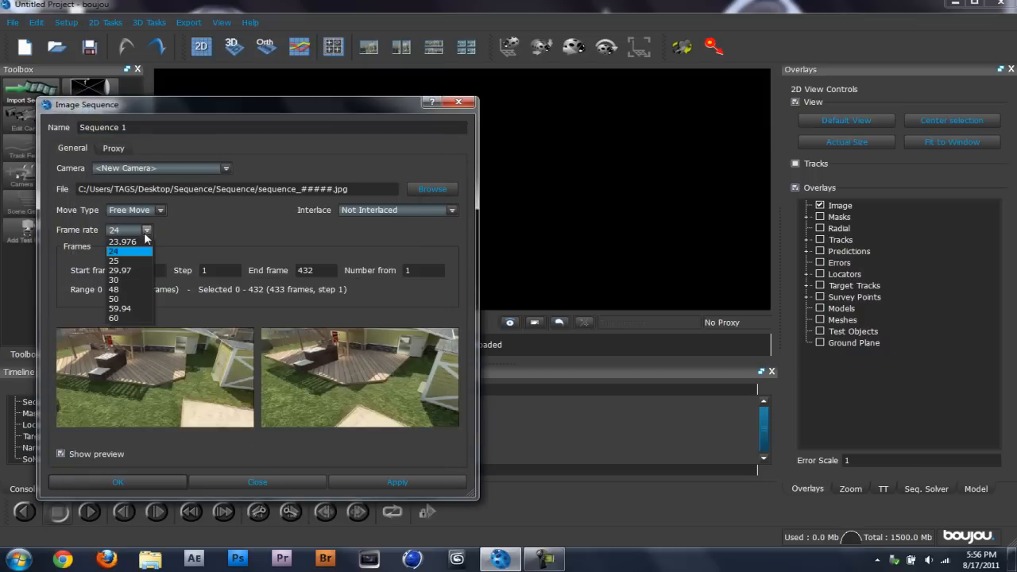
left_click(145, 281)
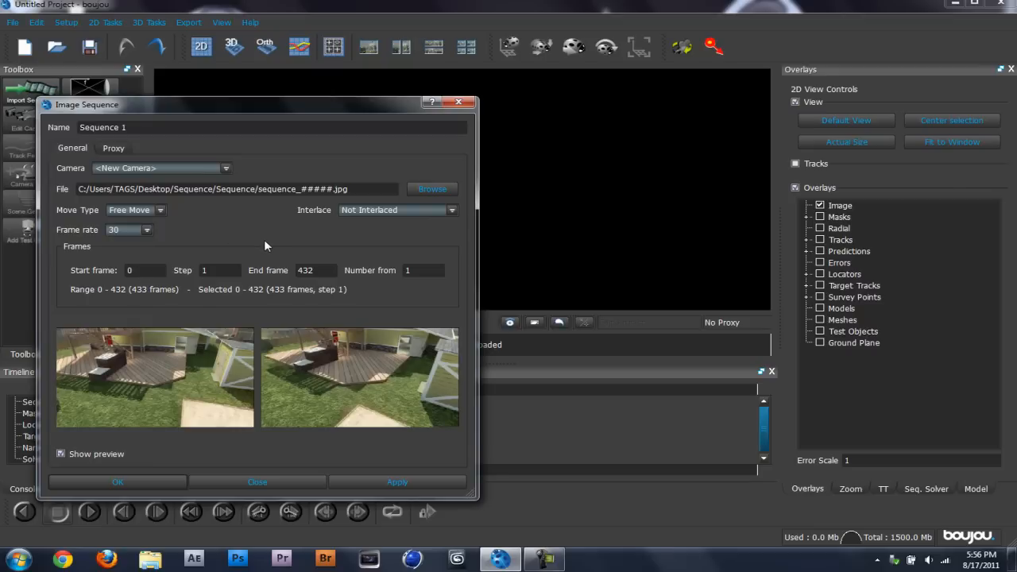
left_click(382, 482)
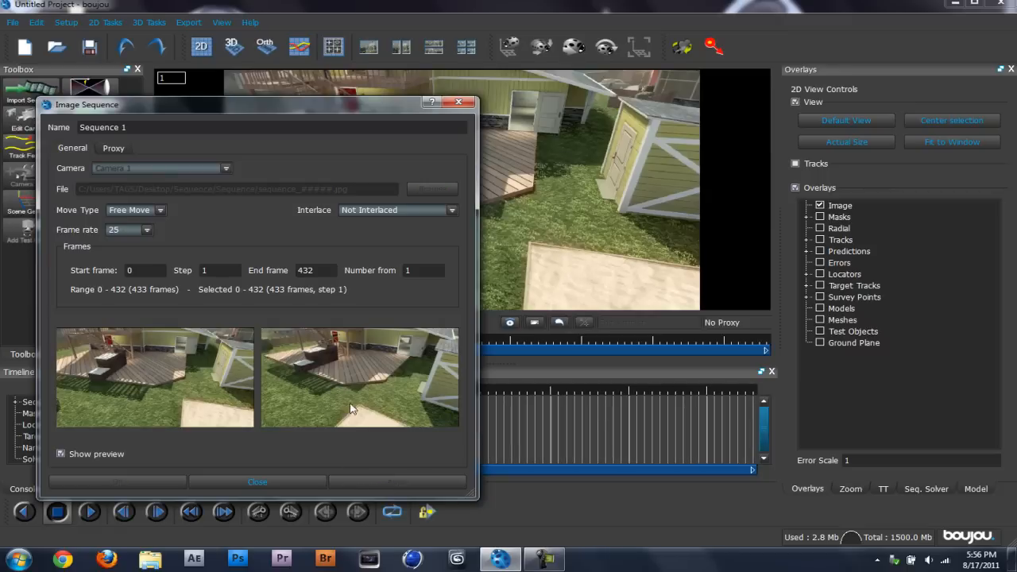
left_click(259, 482)
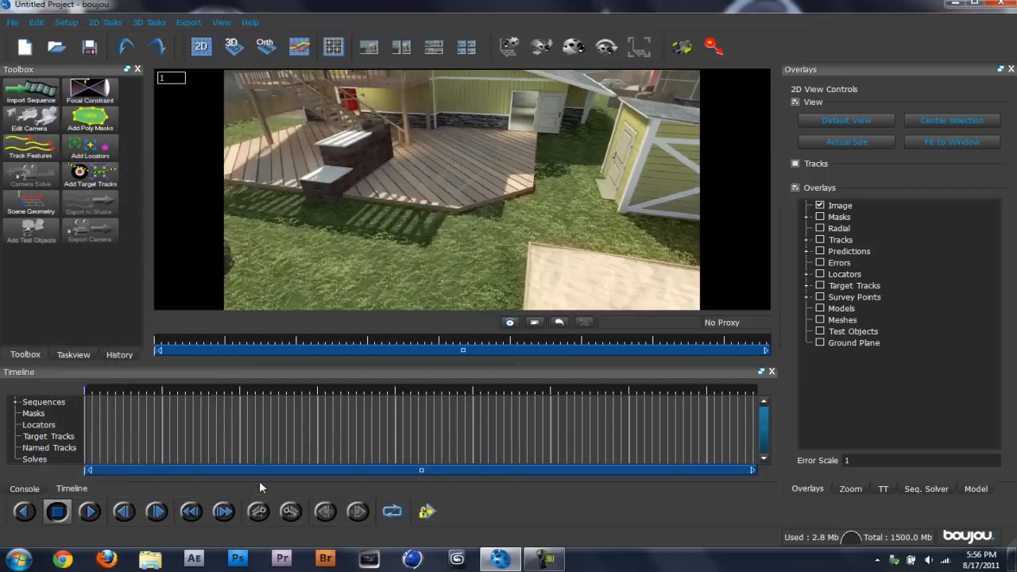
- Run feature tracking on all frames of the imported sequence
left_click(28, 146)
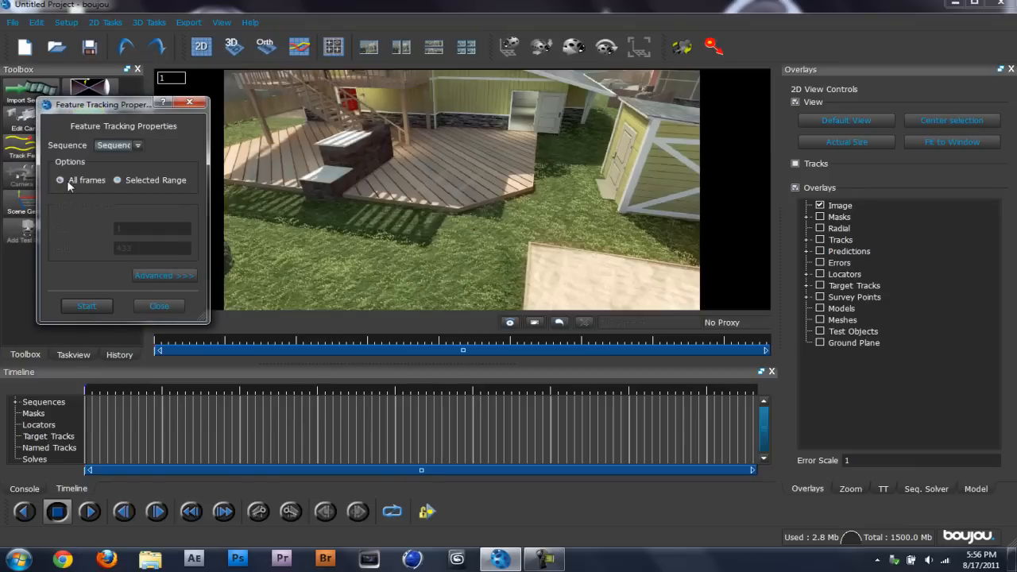
left_click(87, 306)
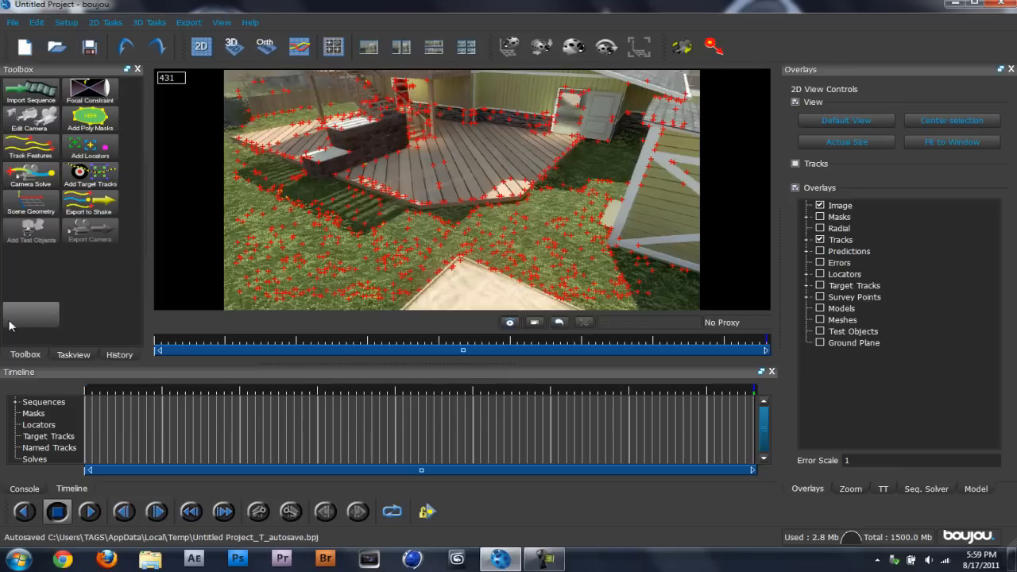
- Examine the tracked feature points at frames 217, 218, 249 and 250
left_click(463, 340)
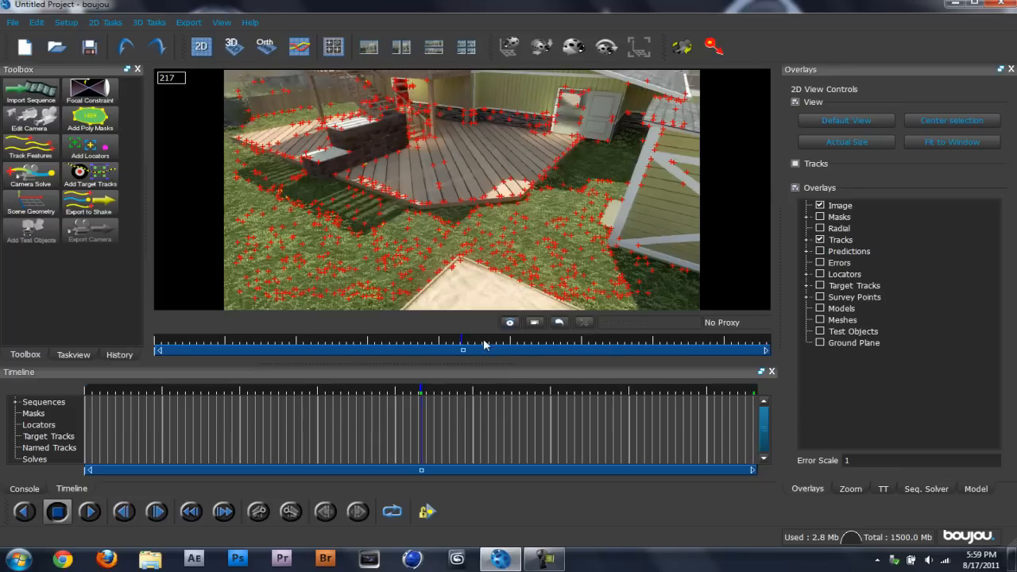
left_click(464, 340)
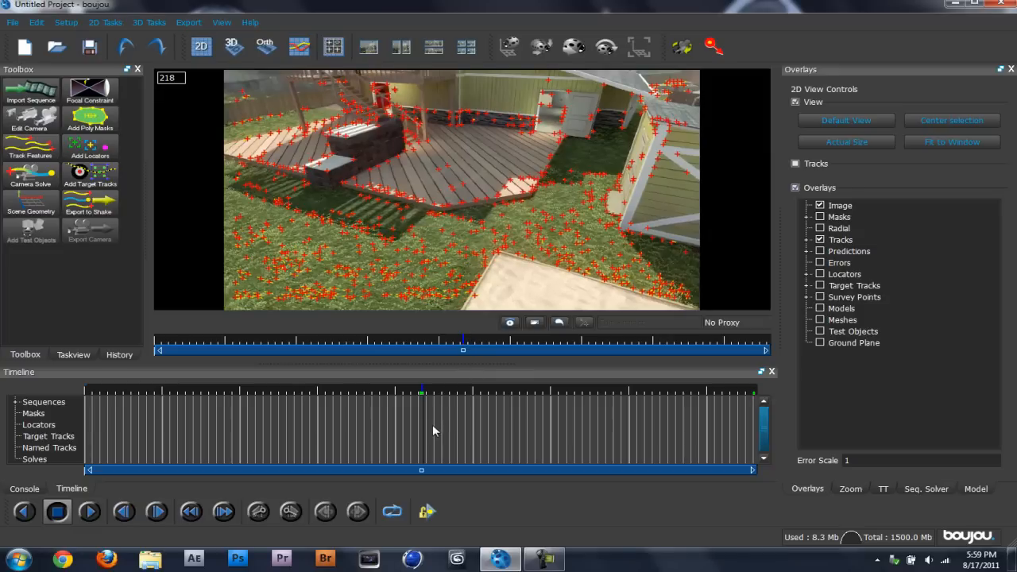
left_click(510, 348)
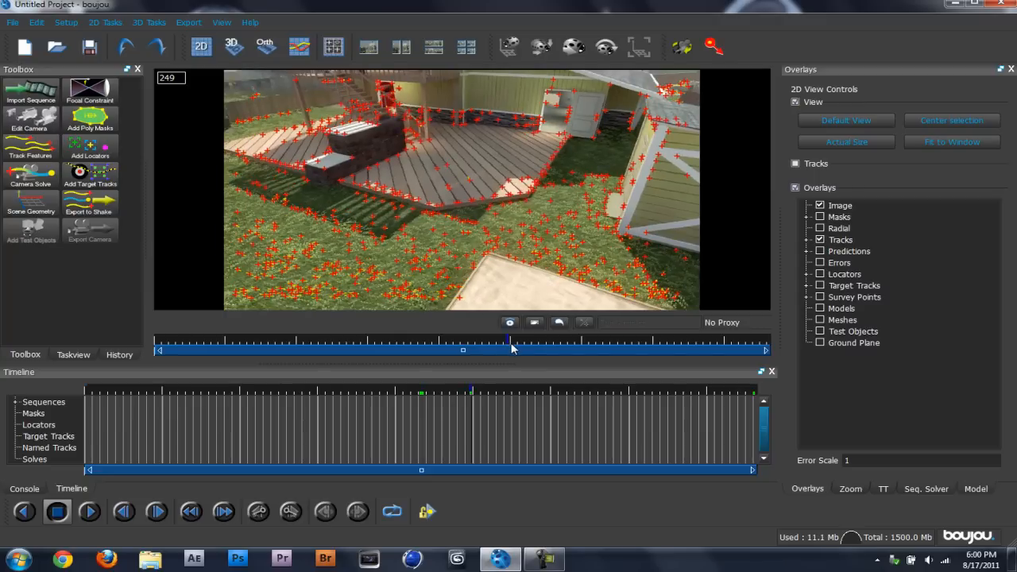
left_click(510, 340)
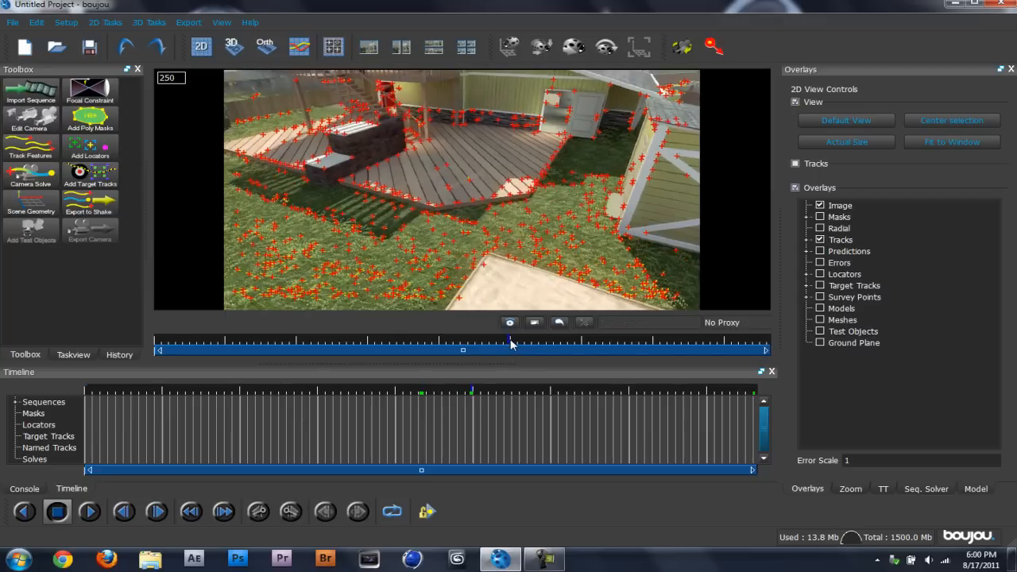
left_click(511, 343)
left_click(510, 343)
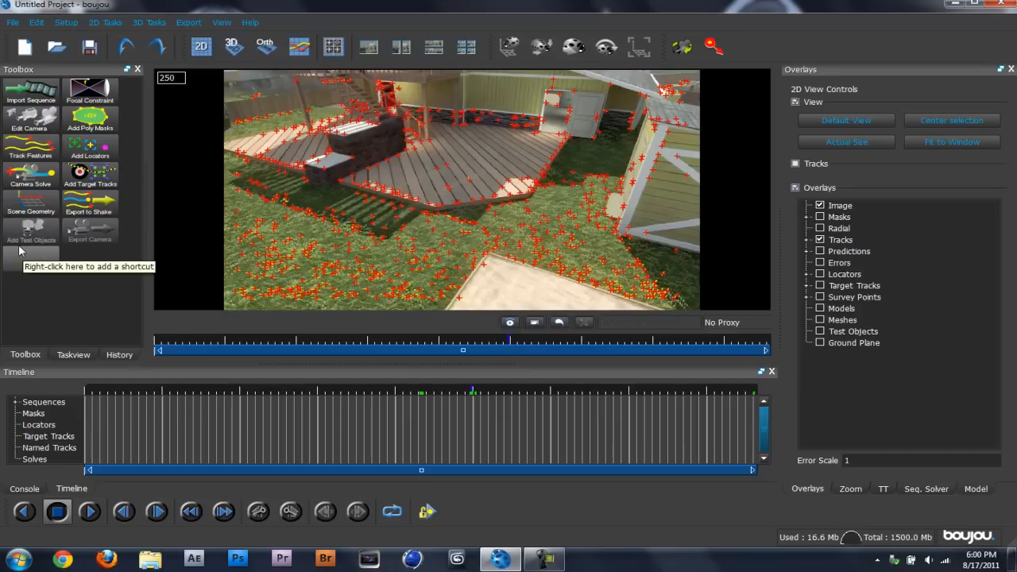
- Run a camera solve on all frames of Sequence 1 with camera path smoothness optimization enabled
left_click(24, 175)
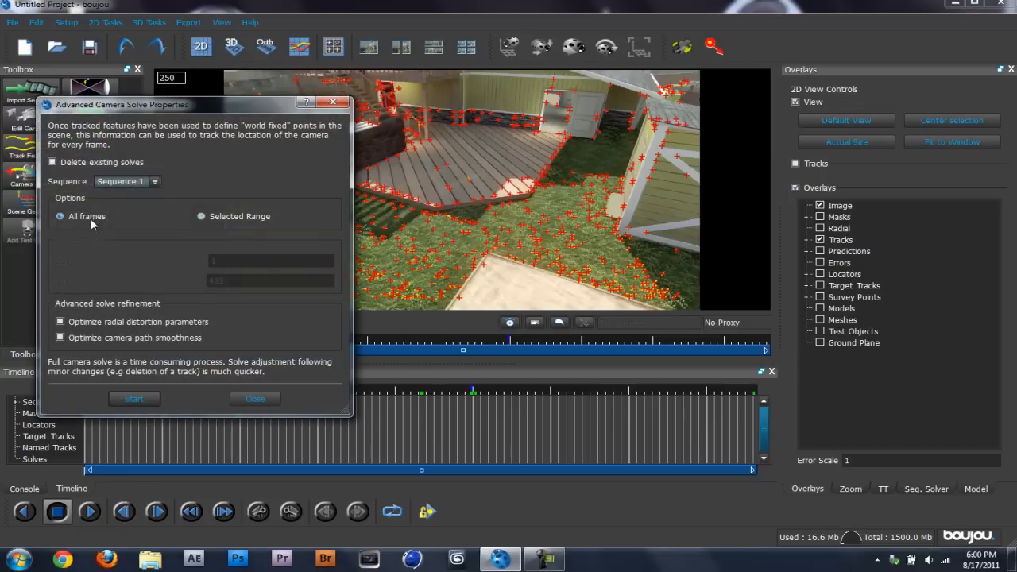
left_click(60, 338)
left_click(135, 399)
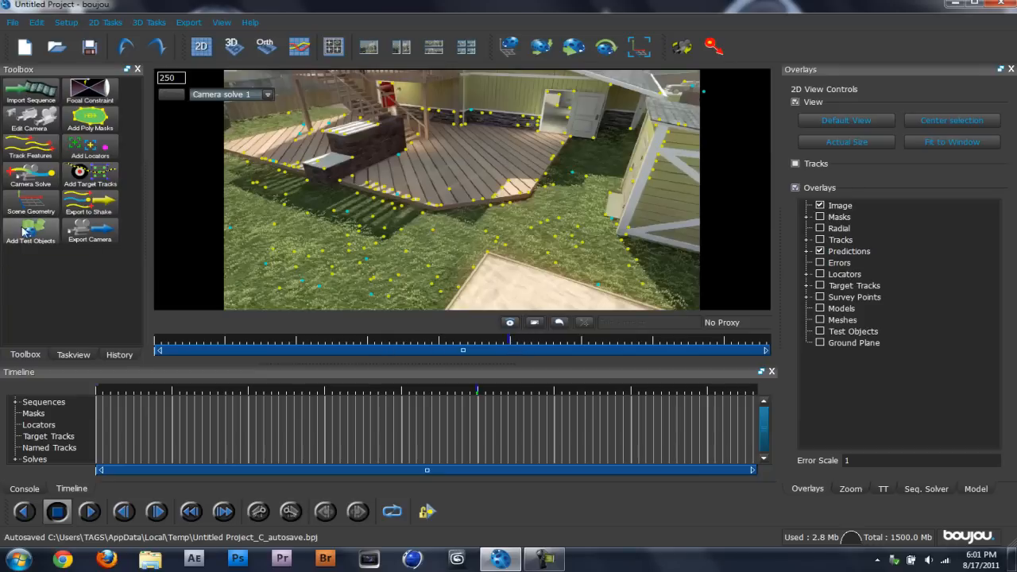
- Add a z-axis coordinate frame hint connected to track 773 at the deck's rear wall and the track at its front right corner
left_click(32, 203)
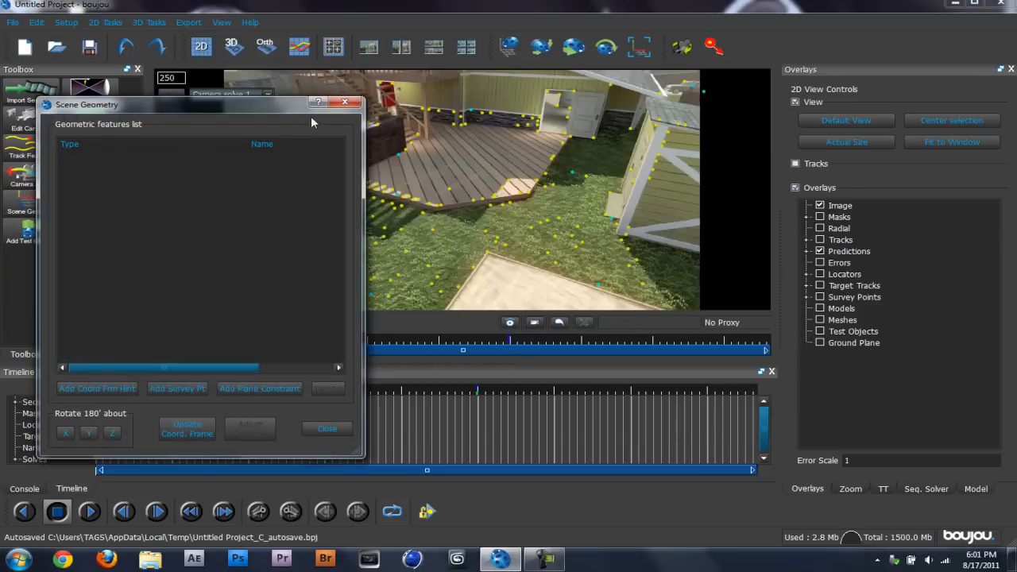
left_click_drag(264, 107, 242, 240)
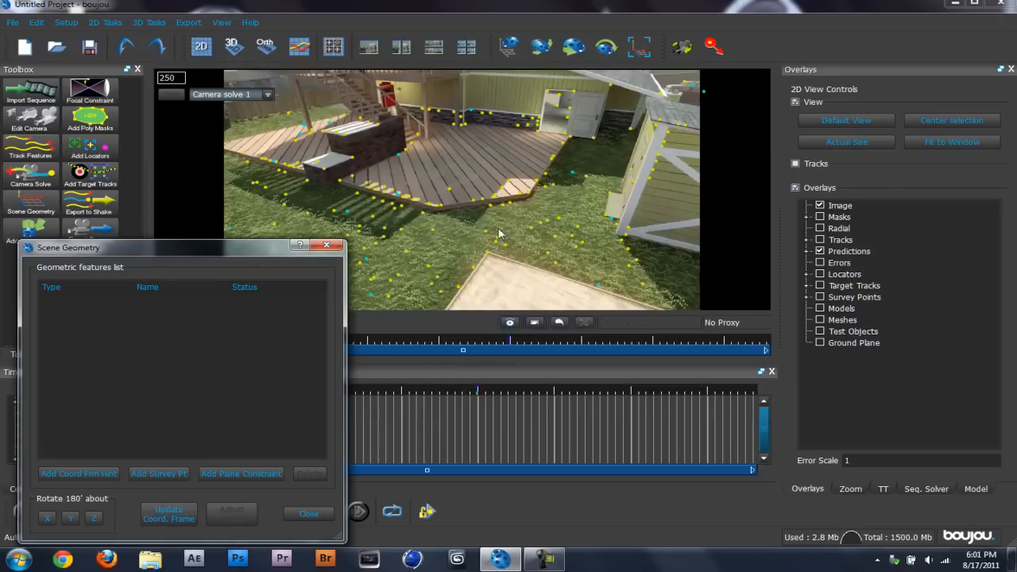
left_click(108, 477)
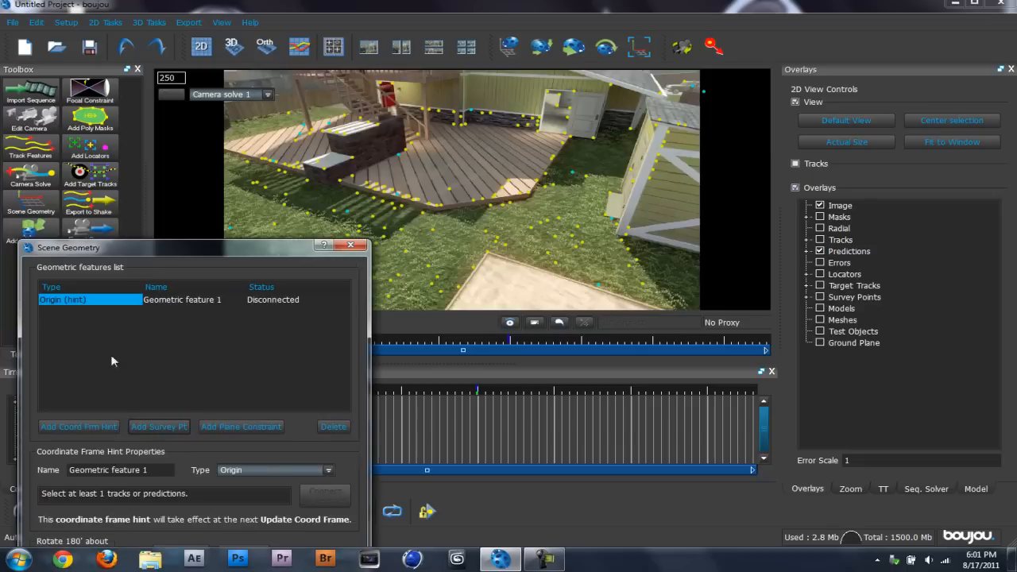
left_click(291, 469)
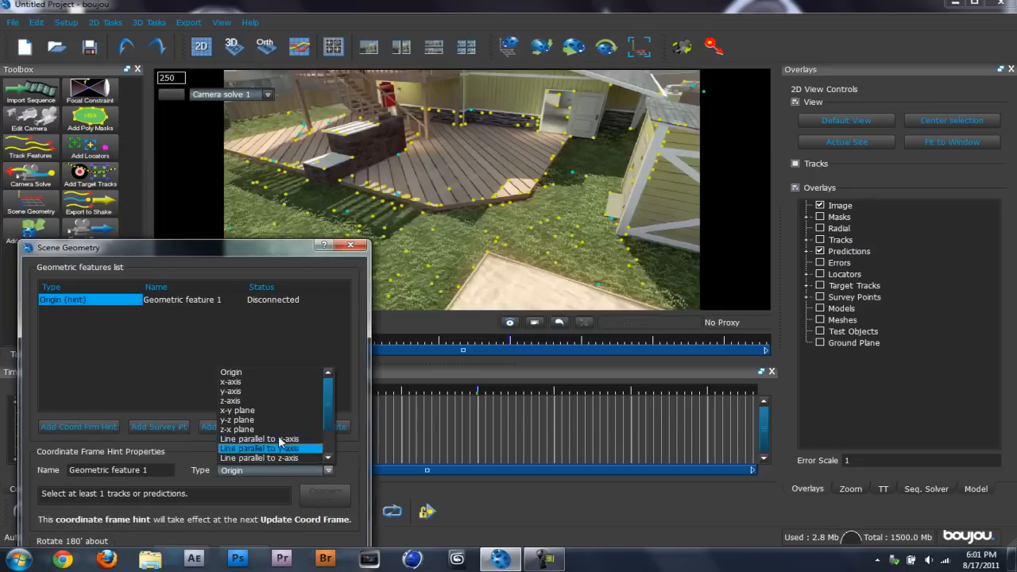
left_click(246, 401)
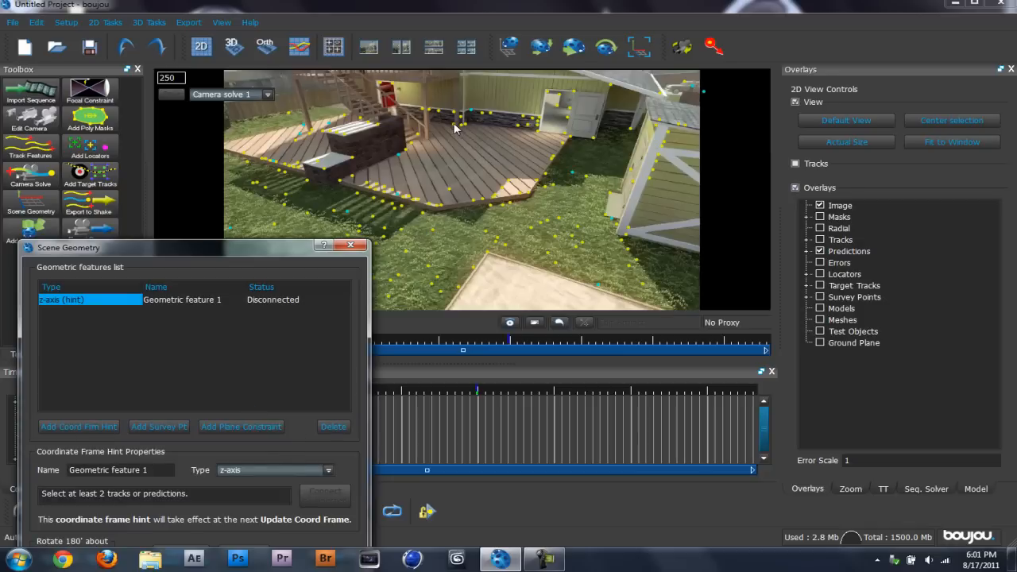
left_click(470, 164)
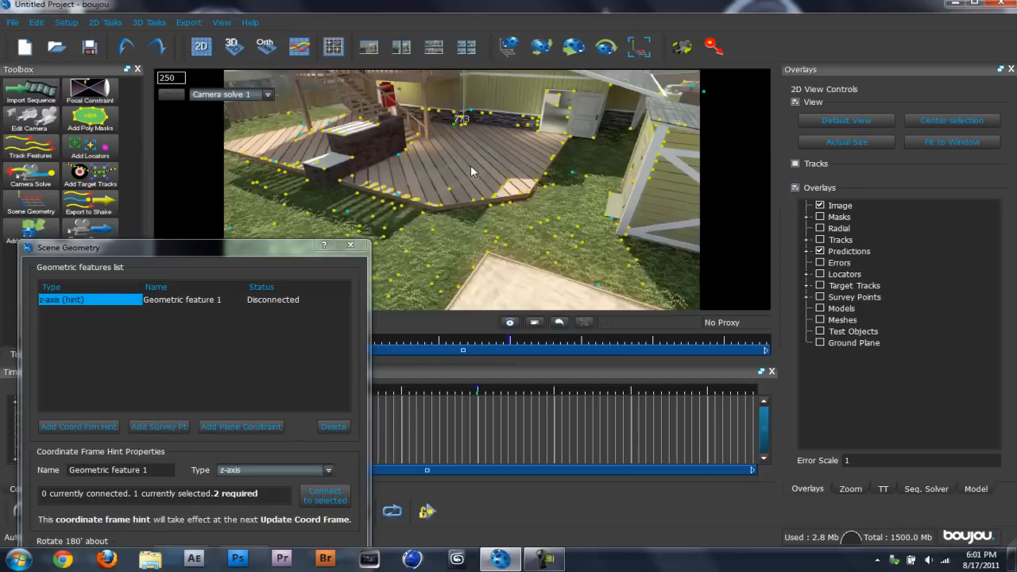
left_click(528, 193, "shift")
left_click(335, 497)
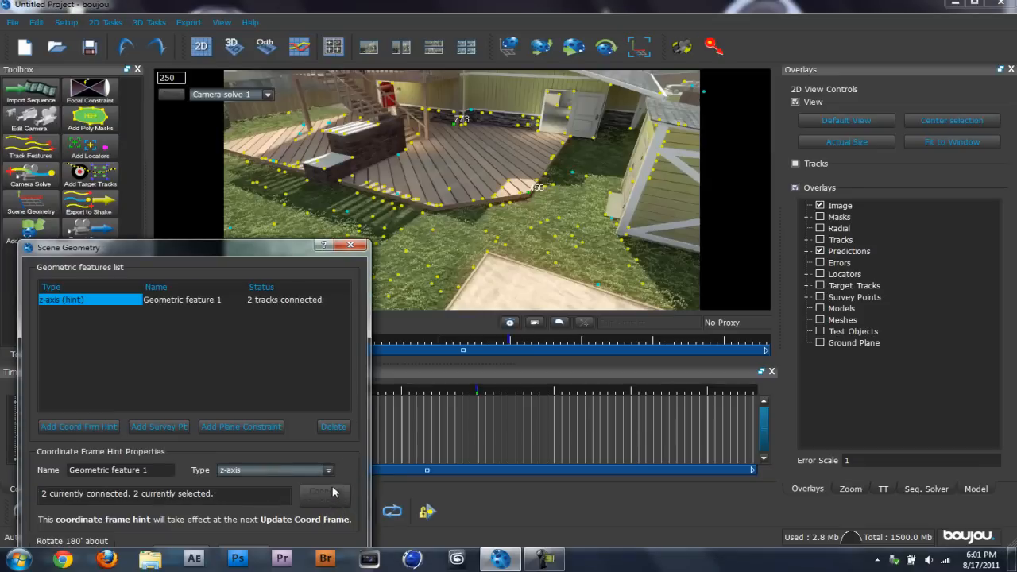
- Add an x-axis coordinate frame hint connected to track 602 and the corner track along the deck's front edge
left_click(58, 426)
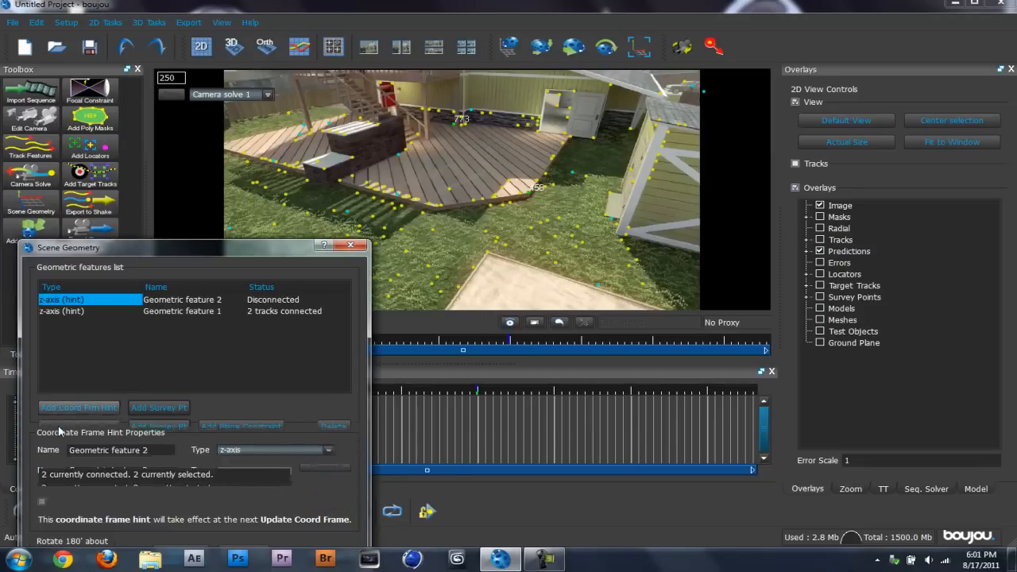
left_click(310, 470)
left_click(242, 384)
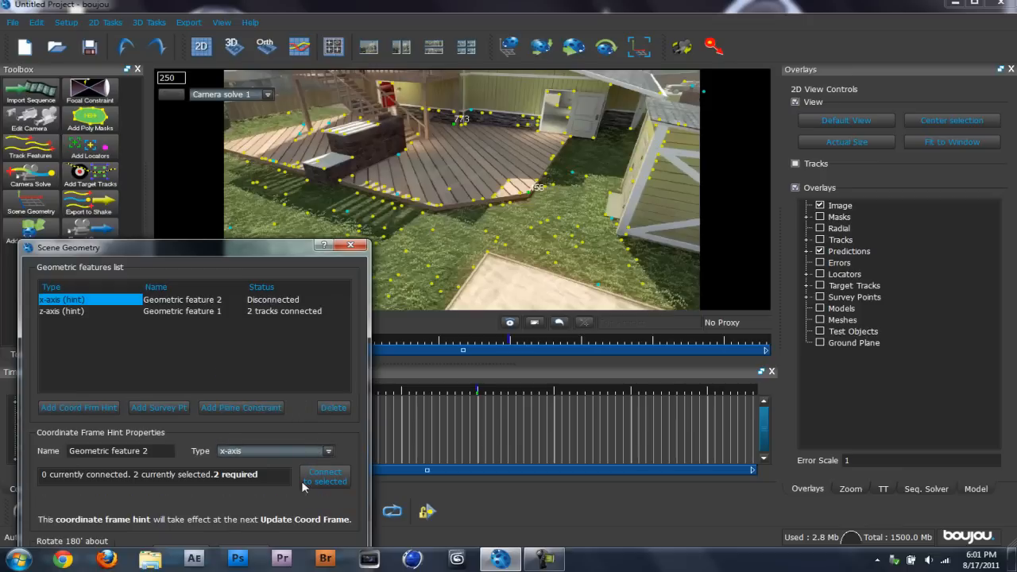
left_click(437, 204)
left_click(529, 193, "shift")
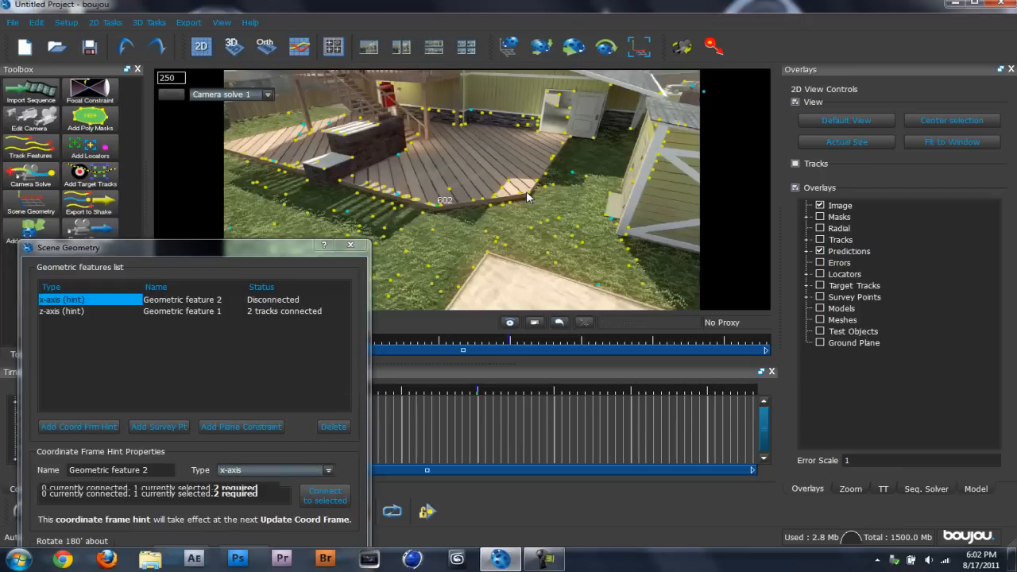
left_click(325, 496)
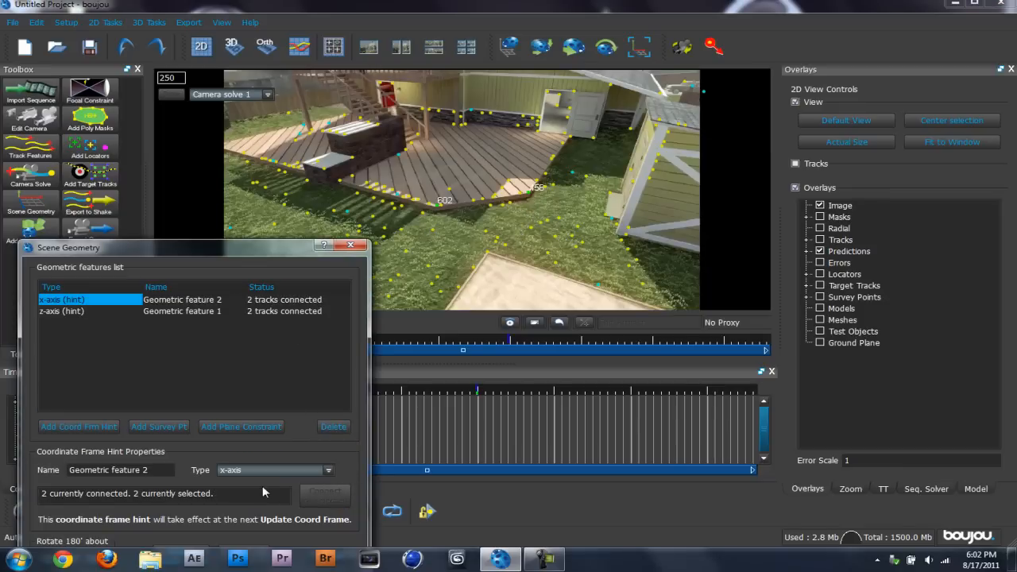
- Add an Origin coordinate frame hint connected to track 825 on the deck's front edge, near its right corner
left_click(84, 428)
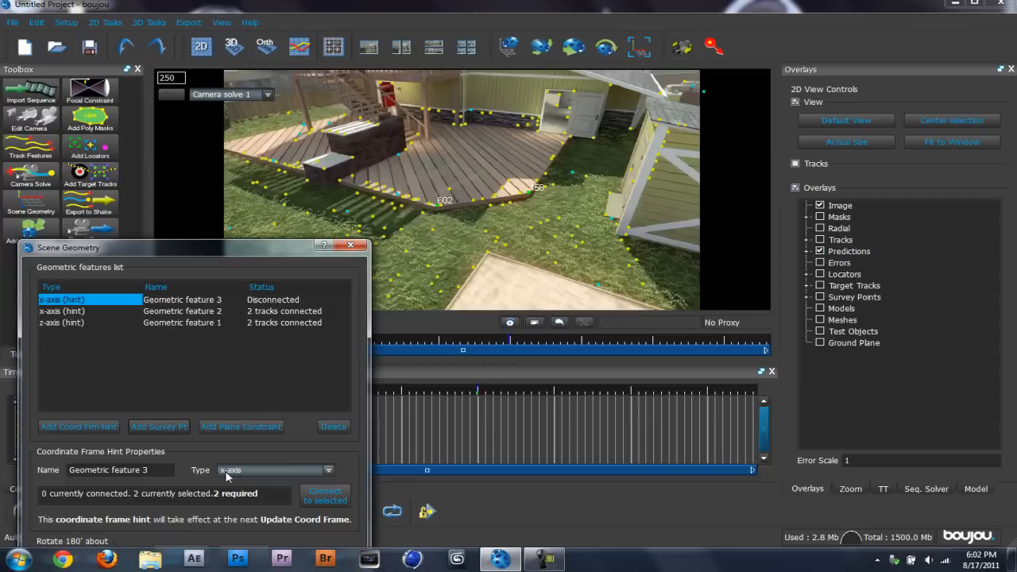
left_click(228, 471)
left_click(241, 371)
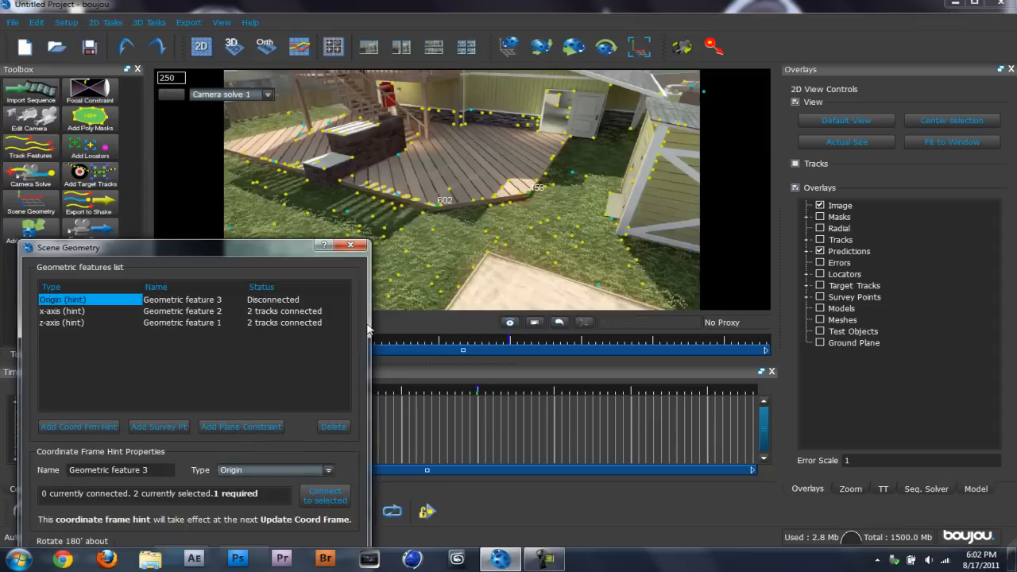
left_click(497, 197)
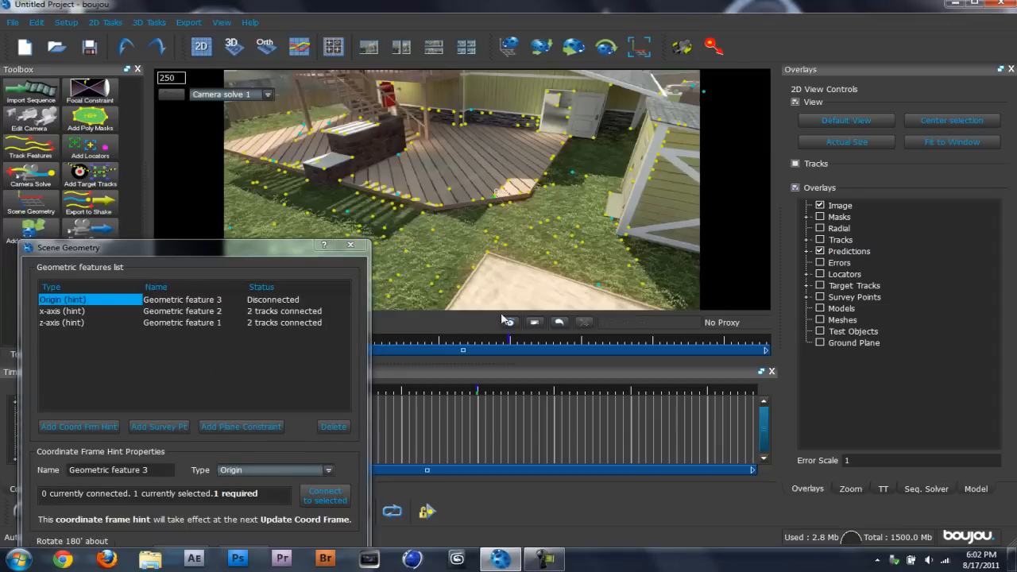
left_click(315, 500)
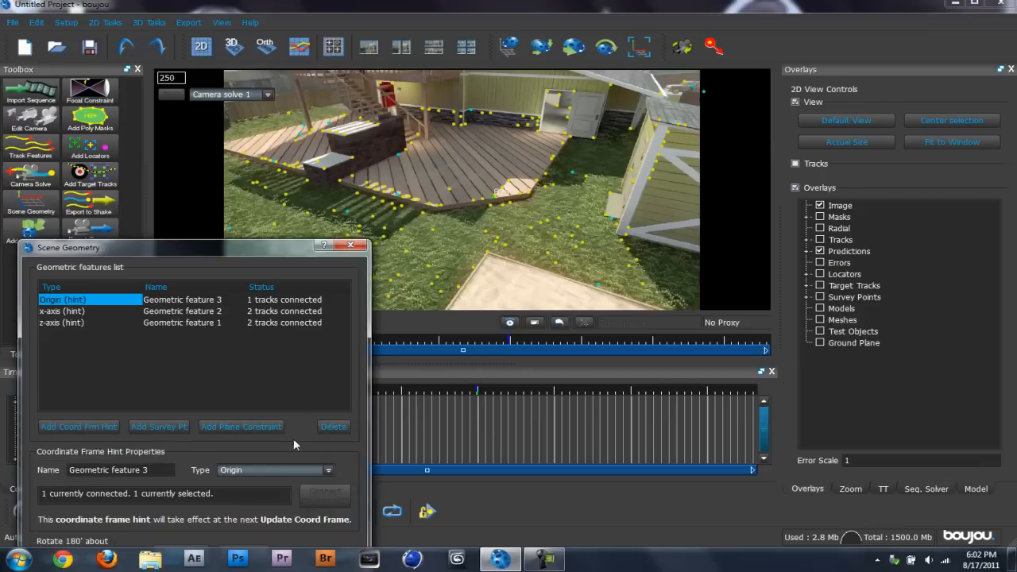
- Update the coordinate frame with the three hints and close the scene geometry settings
left_click_drag(249, 253, 244, 173)
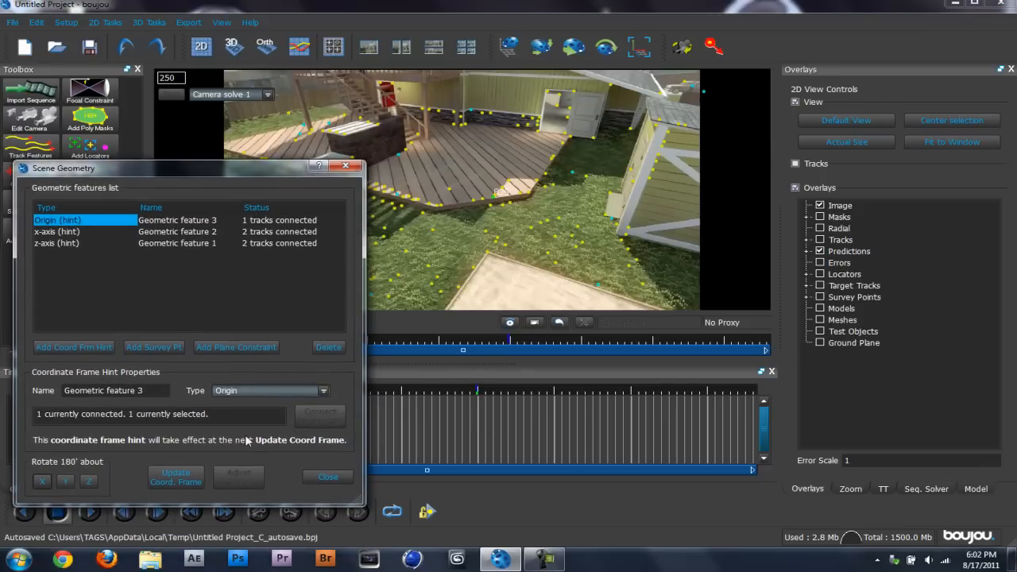
left_click(195, 476)
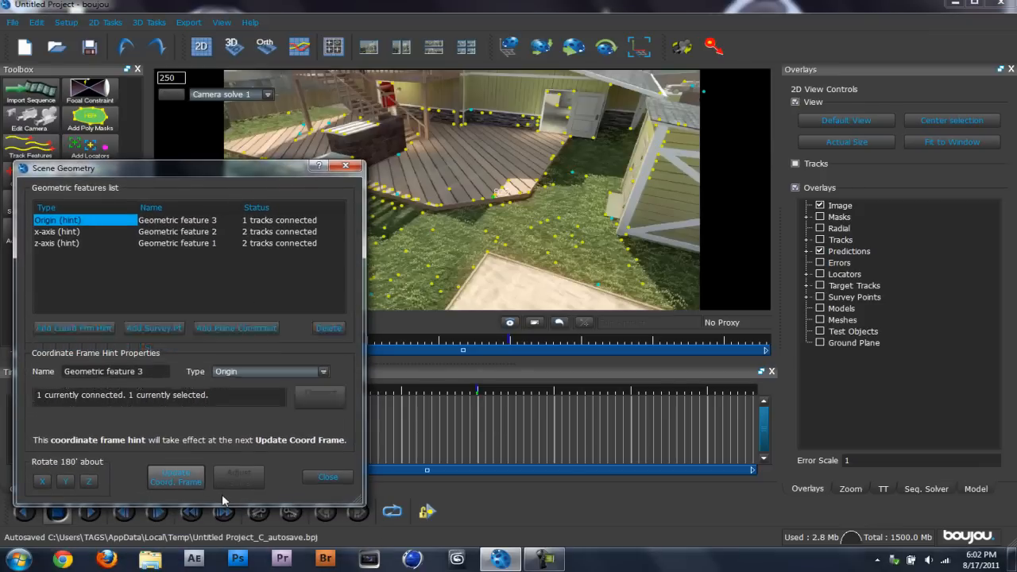
left_click(334, 478)
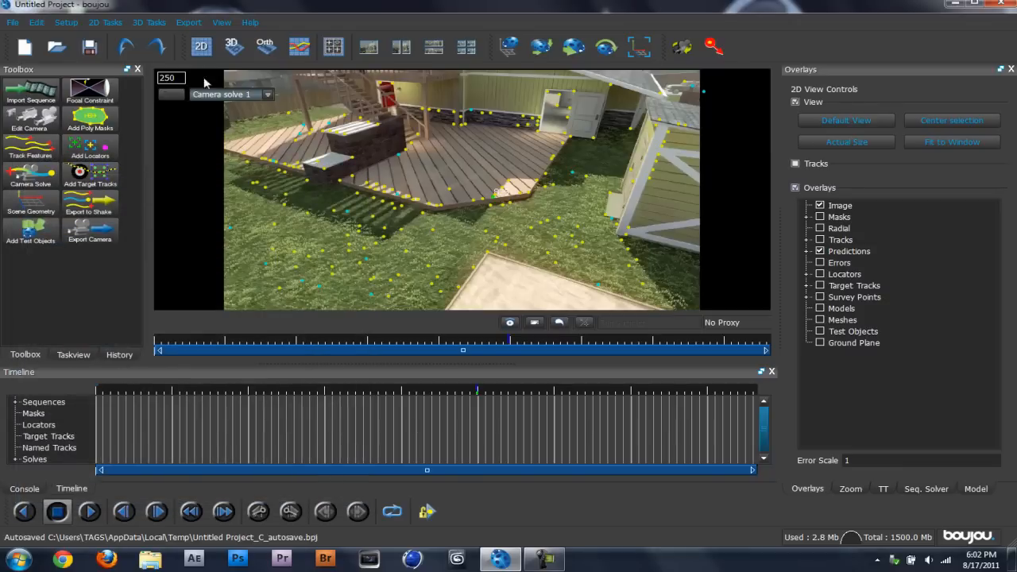
- Insert a solid Ladybird test object without alignment and check how it sticks to the scene across the sequence, including frames 397, 168 and 150
left_click(34, 231)
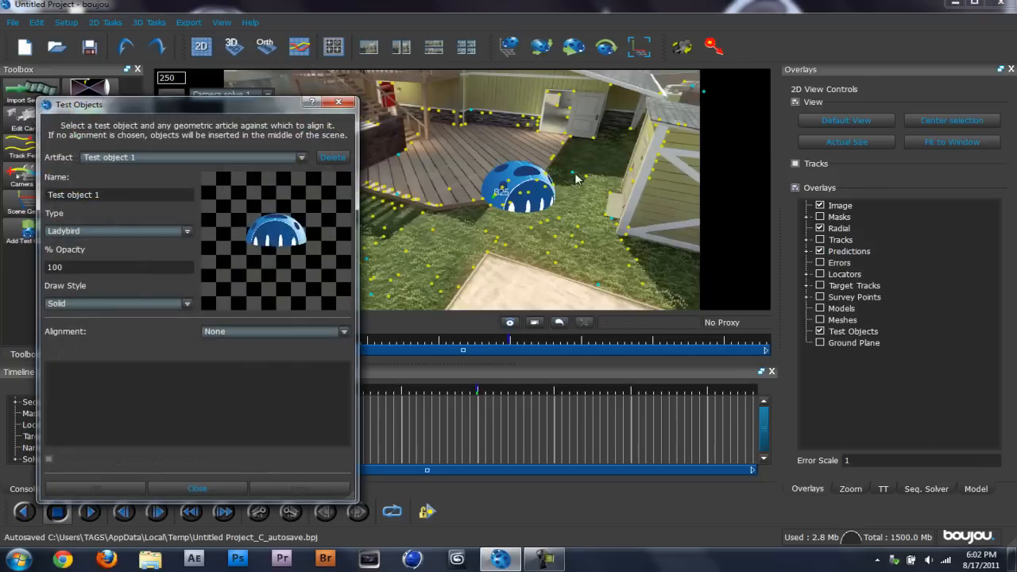
left_click(722, 344)
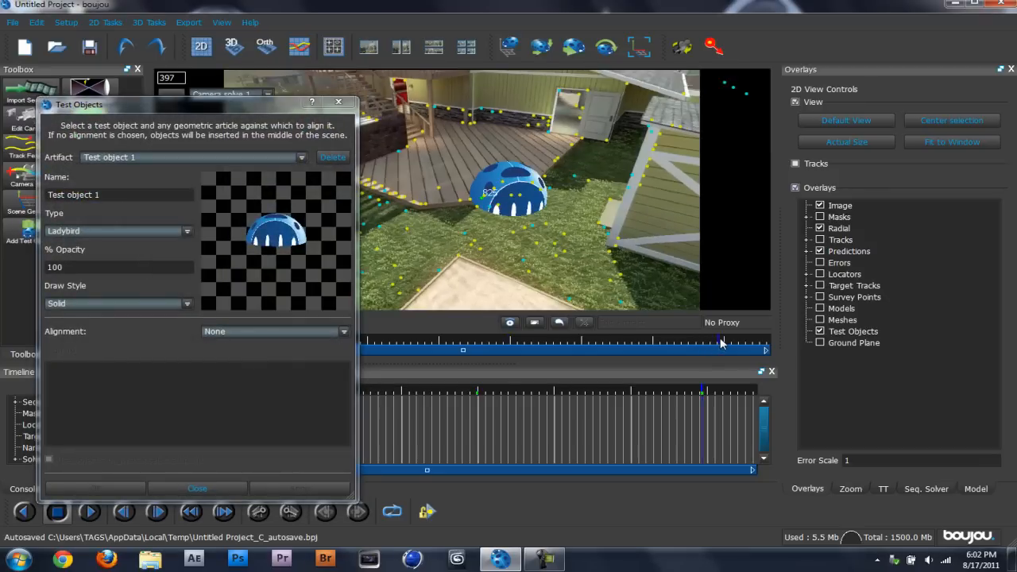
left_click(397, 343)
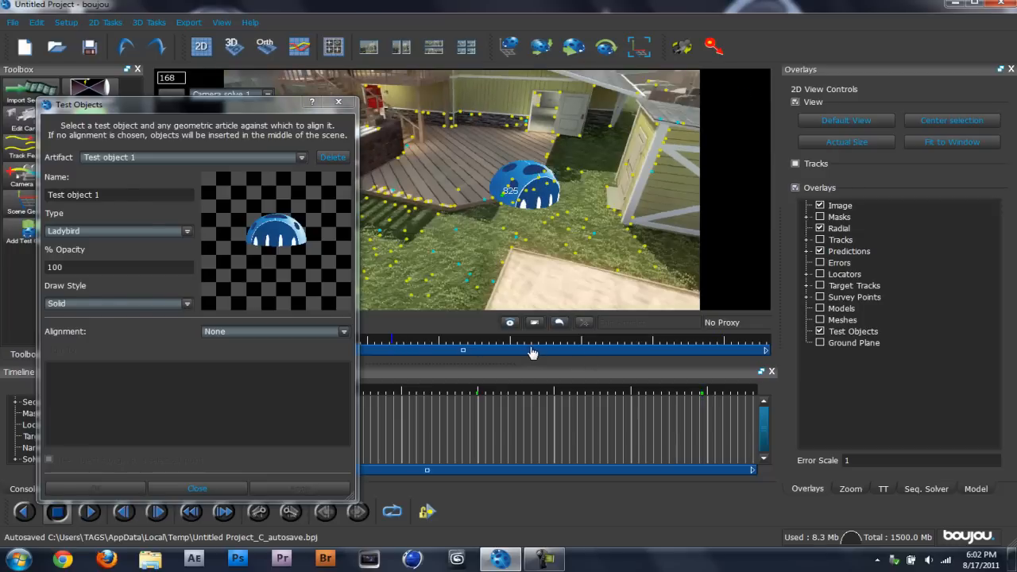
left_click(528, 344)
left_click(752, 343)
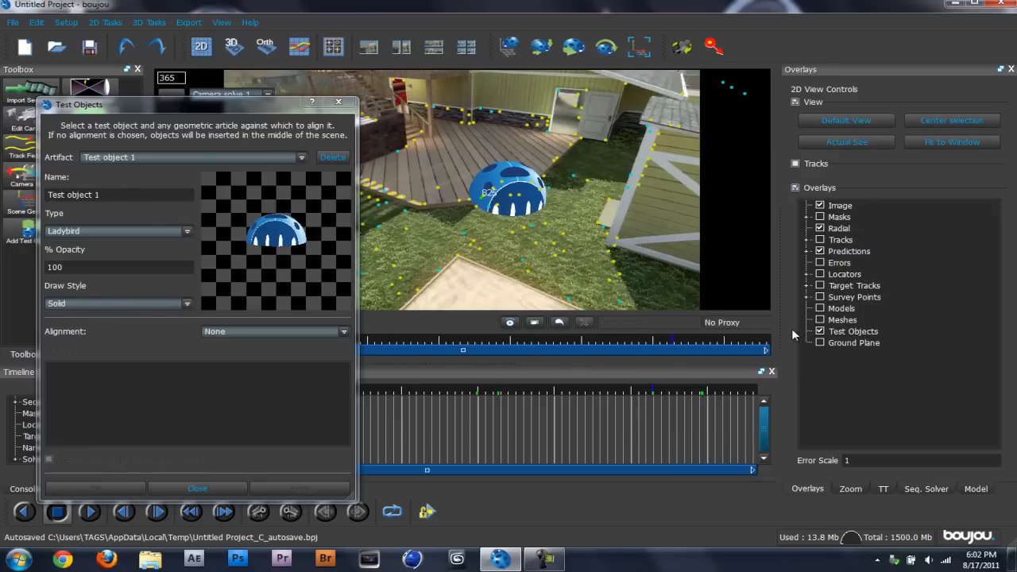
left_click(368, 343)
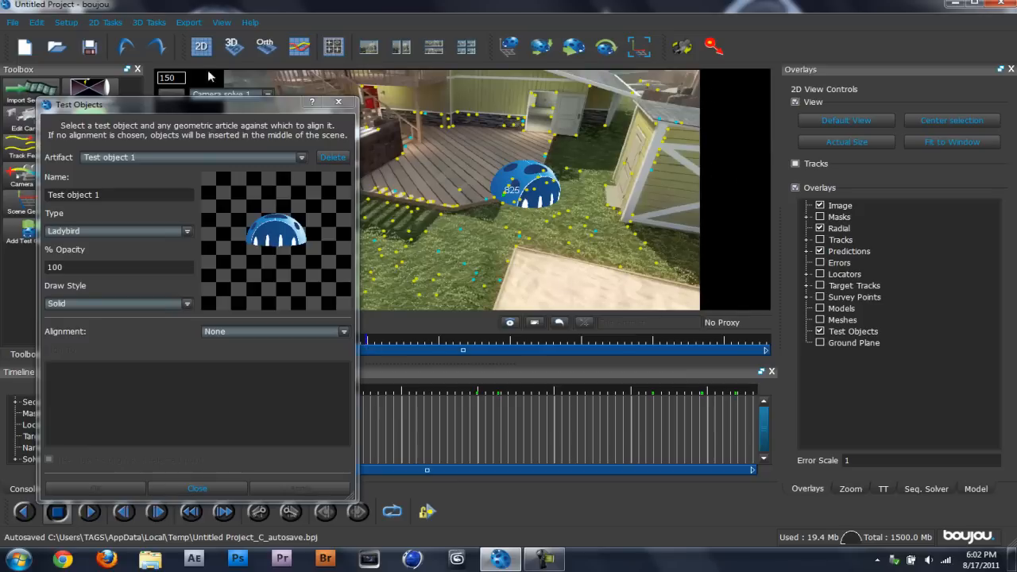
- Delete the Ladybird test object, close its settings and go back to frame 250
left_click(324, 158)
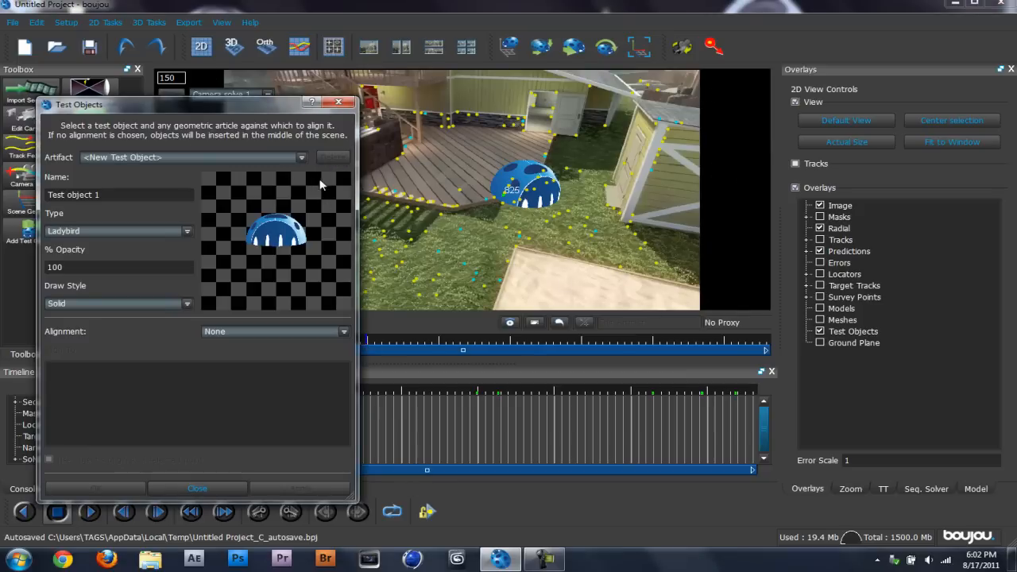
left_click(339, 104)
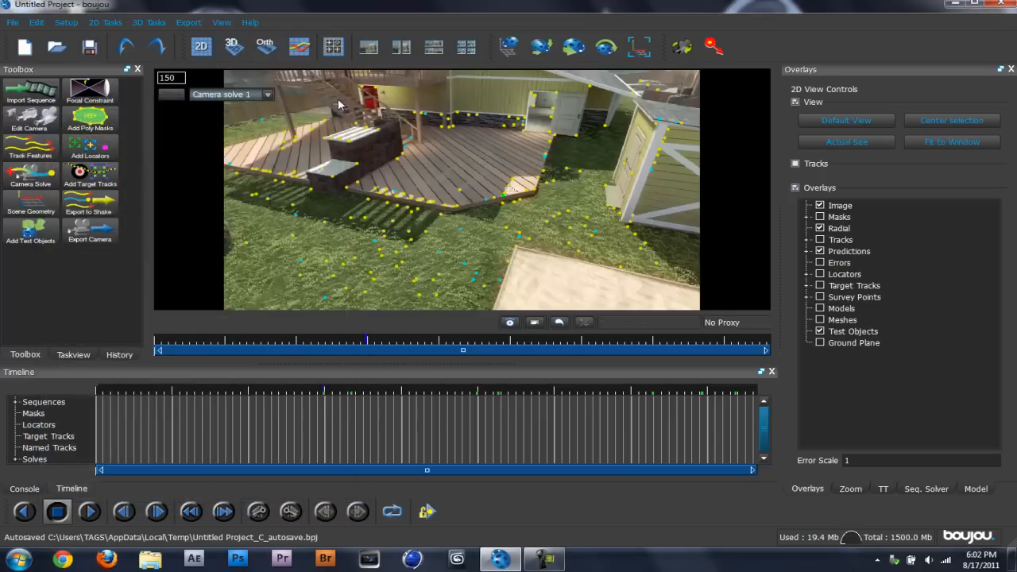
left_click(509, 343)
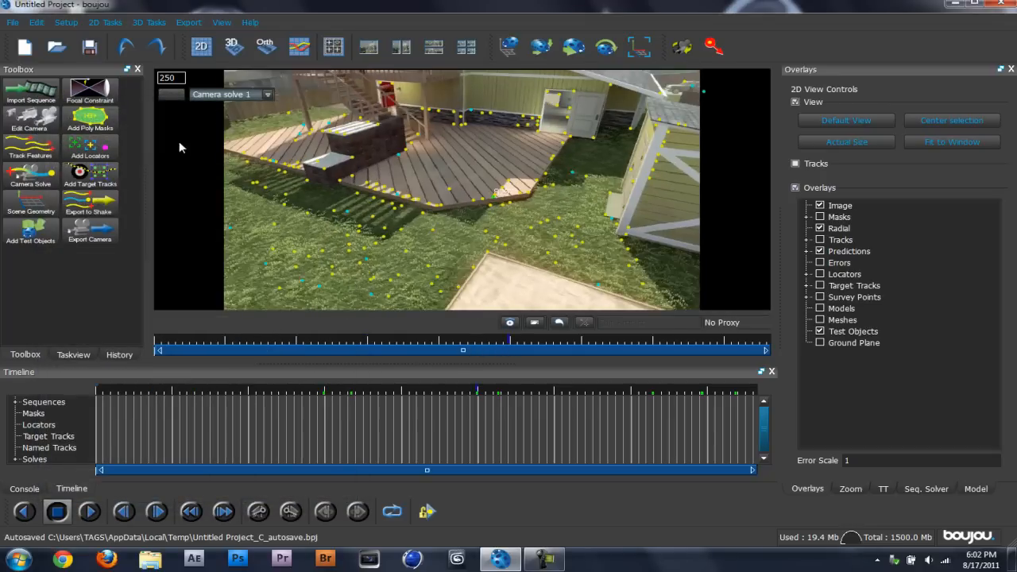
- Set the camera export file to camerasolve in the desktop's Sequence folder, with Cinema 4D (*.c4d) as the export type
left_click(99, 235)
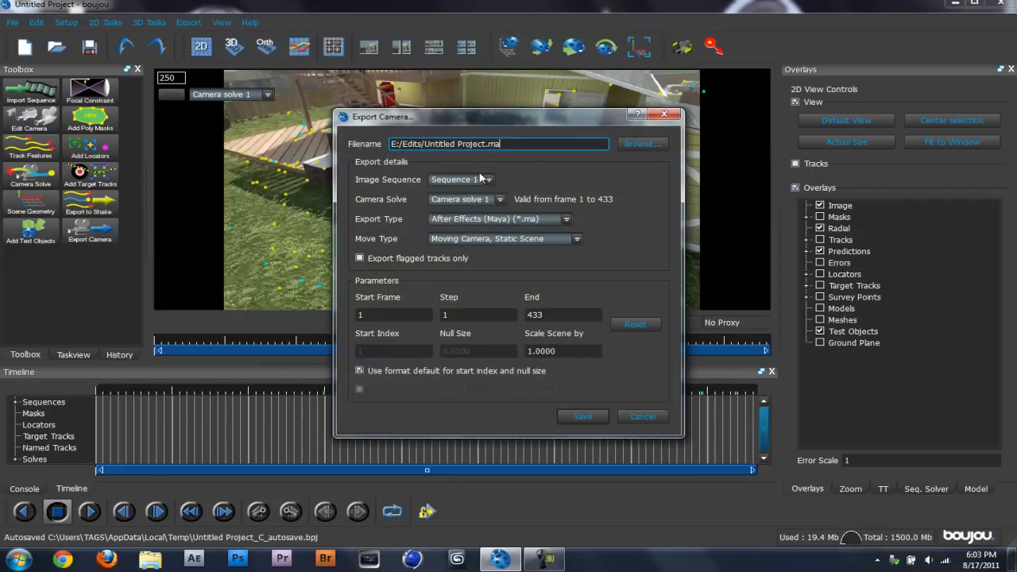
left_click(640, 143)
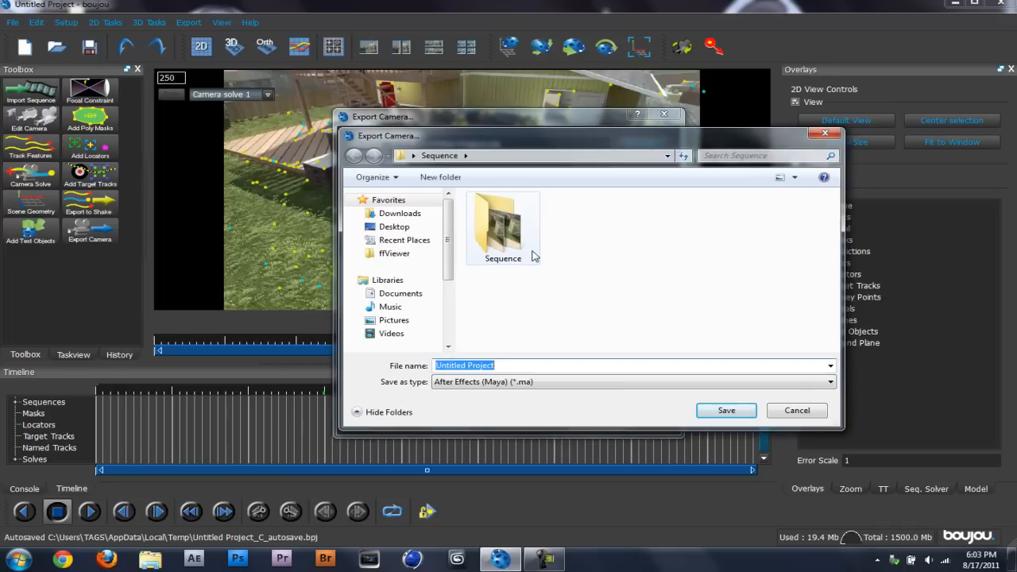
left_click(602, 283)
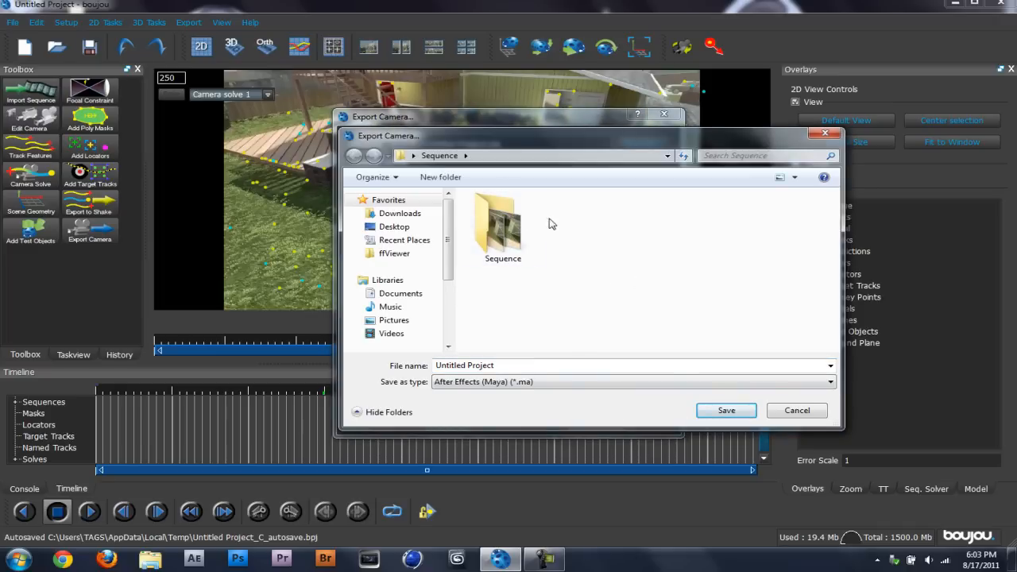
left_click(558, 365)
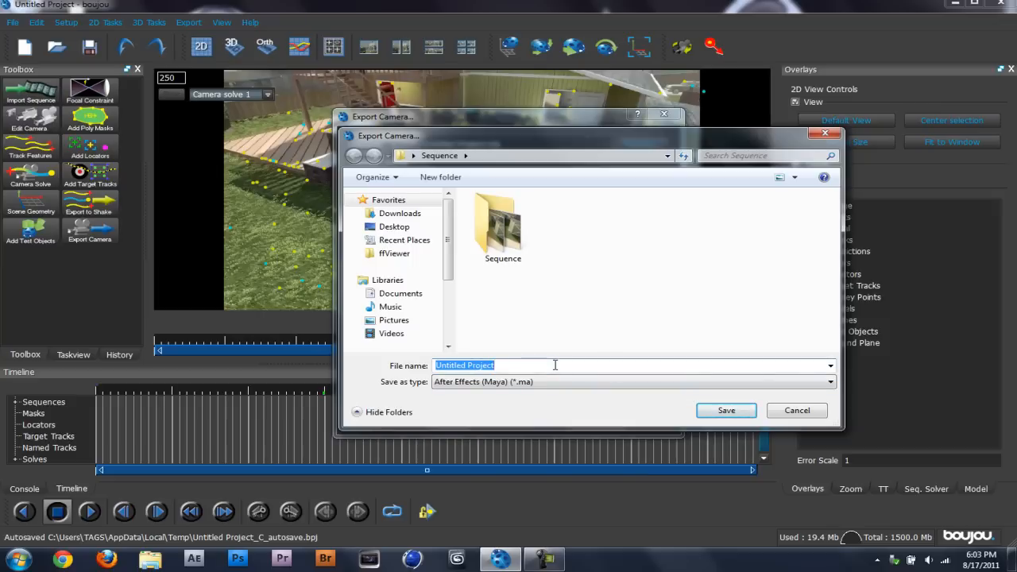
type("camerasolve")
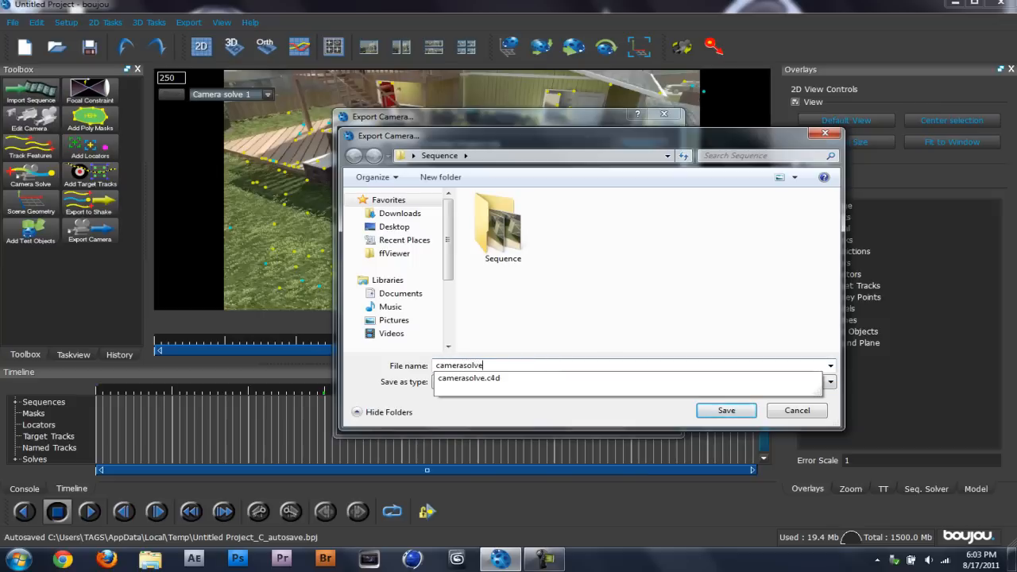
left_click(672, 284)
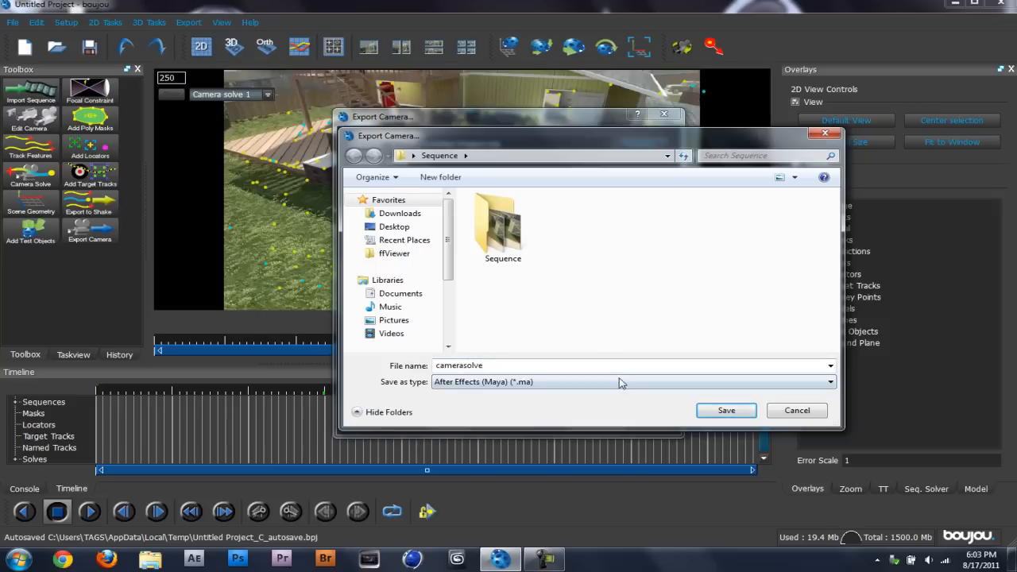
left_click(676, 386)
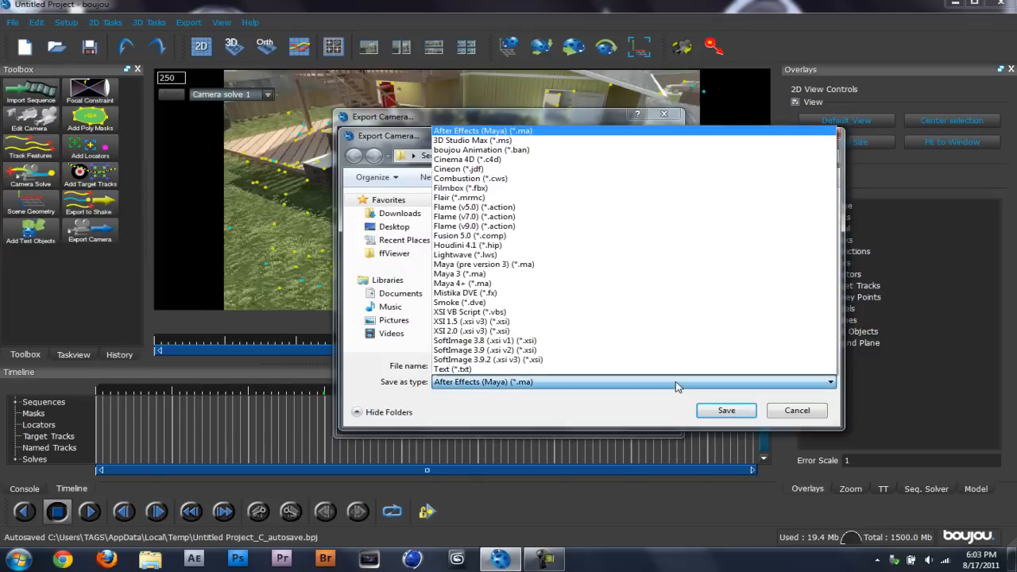
left_click(518, 162)
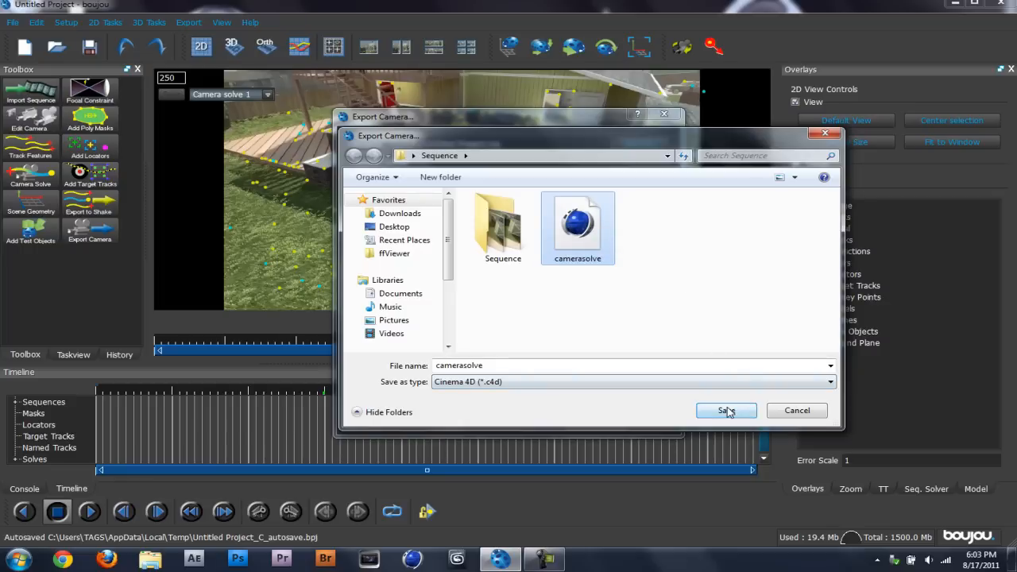
left_click(726, 411)
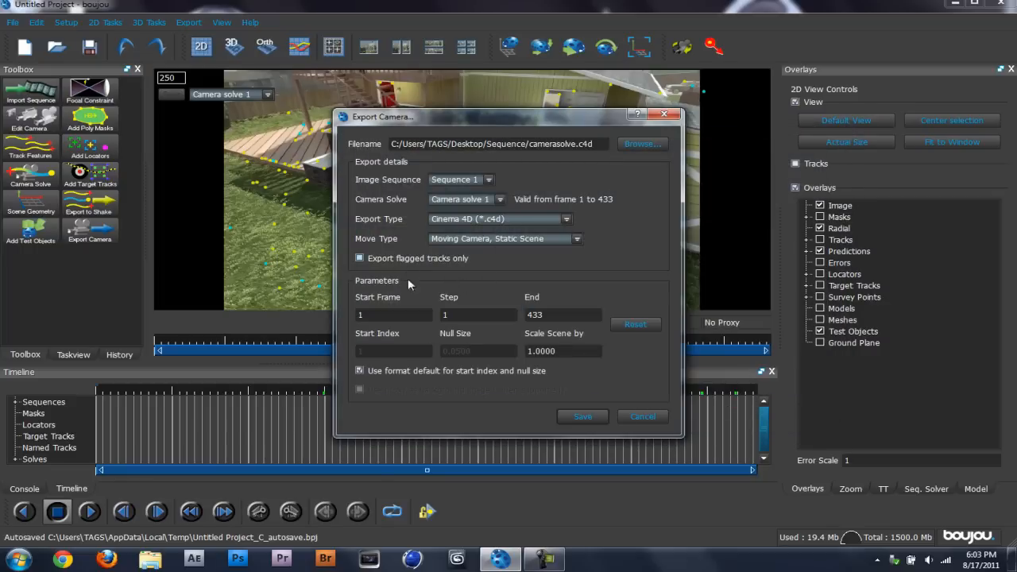
- Save the camera export with the scene scaled by 100, overwriting the existing file, and close boujou without saving the project
double_click(545, 354)
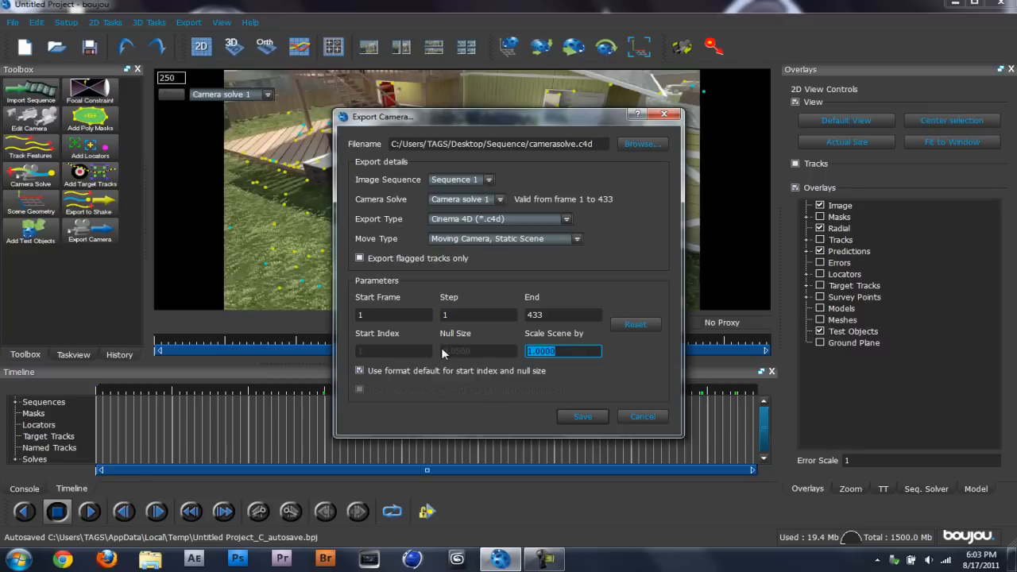
type("100")
left_click(603, 417)
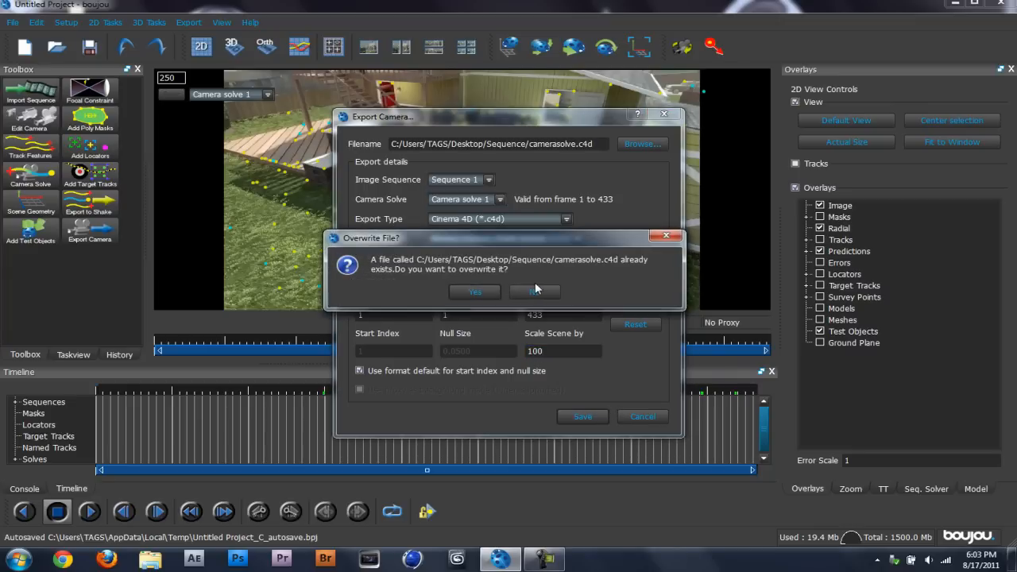
left_click(458, 295)
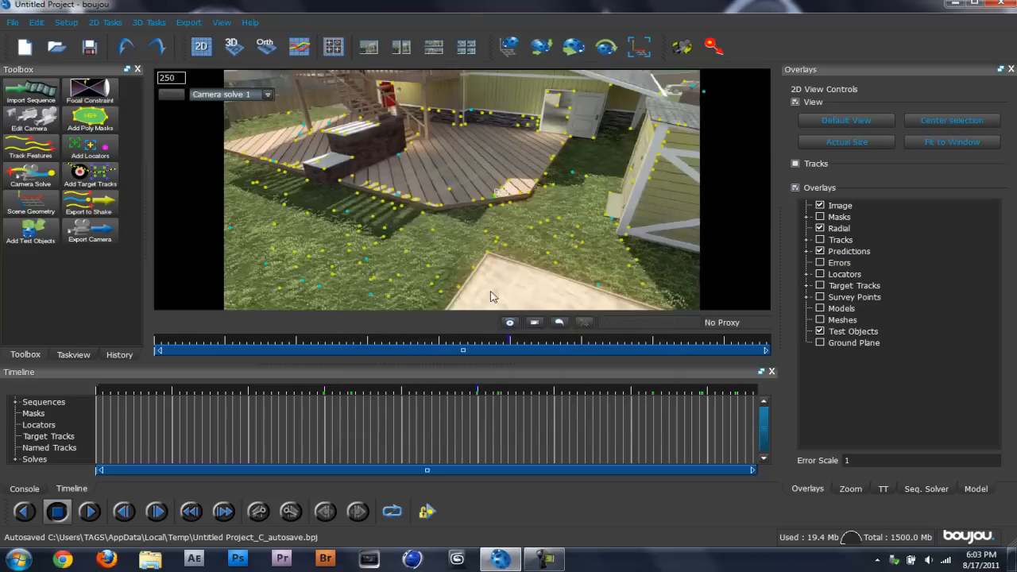
left_click(998, 4)
left_click(512, 290)
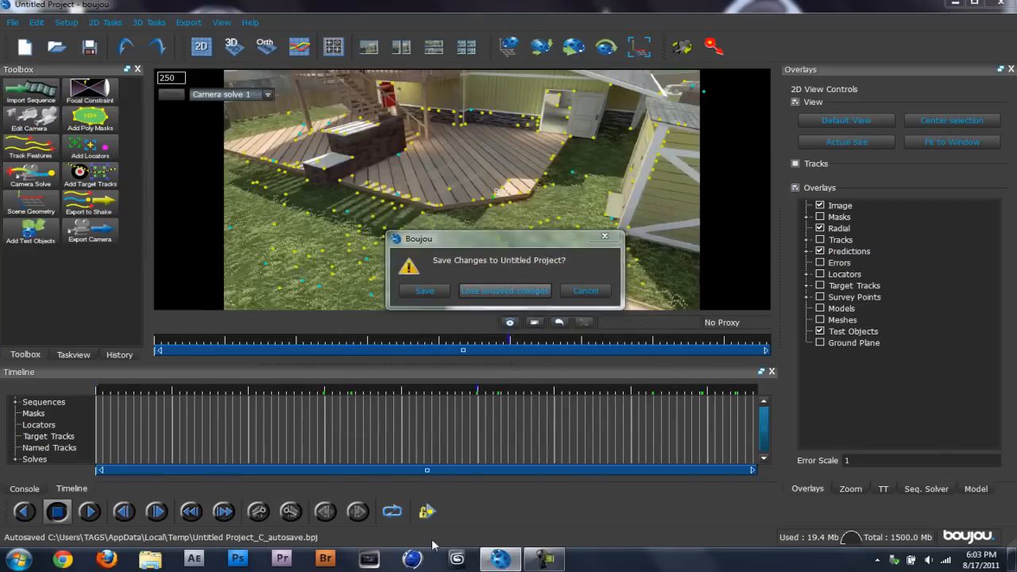
- Switch to Cinema 4D and open the exported camerasolve file from the Sequence folder, accepting the default import settings
left_click(415, 559)
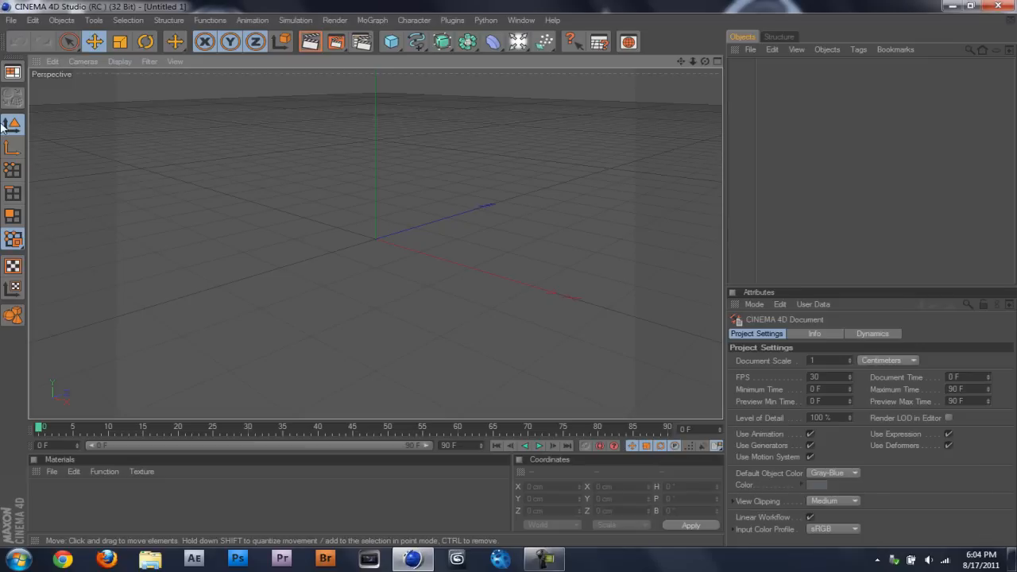
left_click(12, 20)
left_click(28, 51)
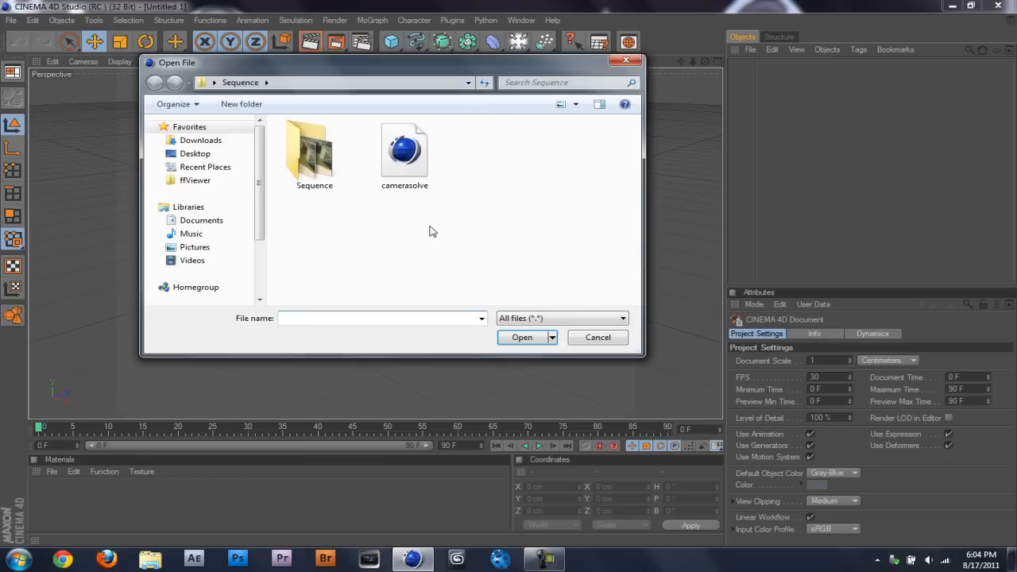
double_click(421, 152)
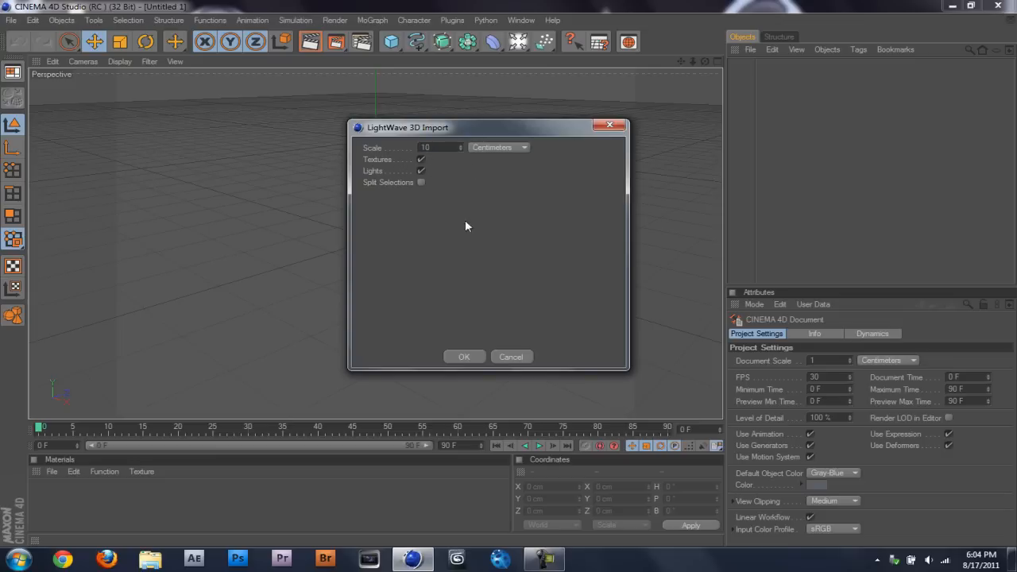
left_click(465, 354)
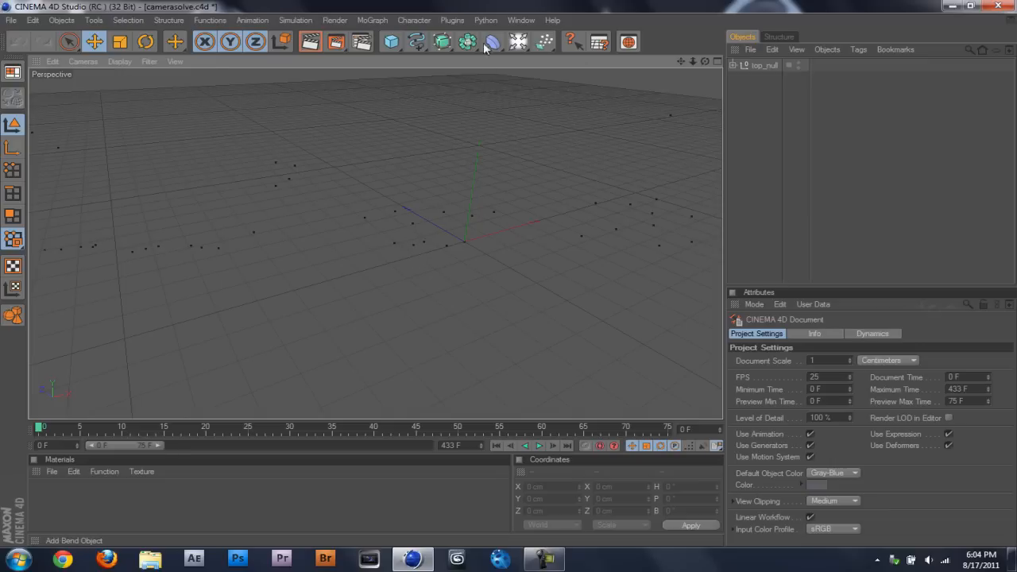
- Add a Background object and give it a new material with the NuketownExample720p movie as color texture, without copying the file
left_click_drag(518, 41, 677, 188)
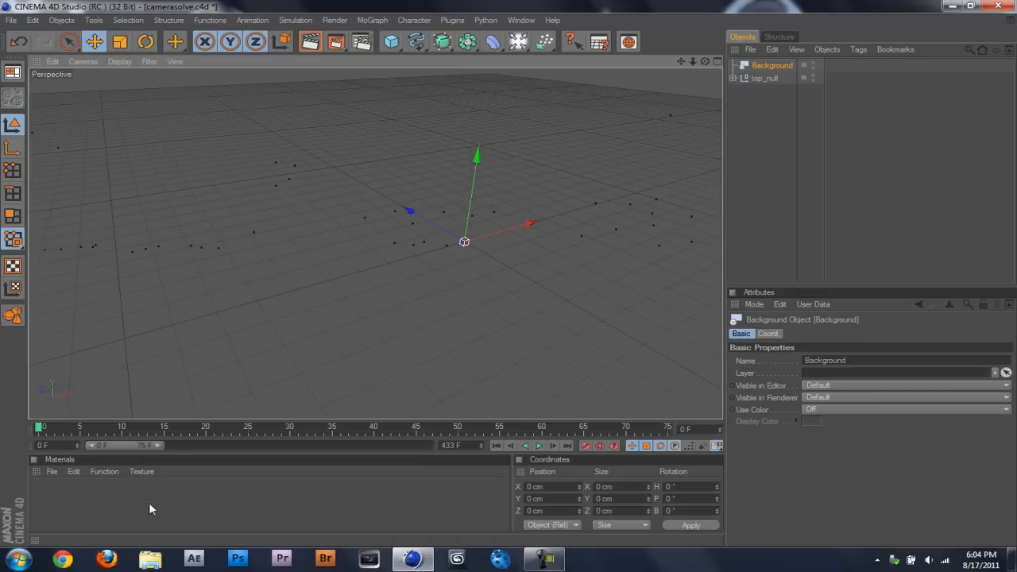
double_click(122, 502)
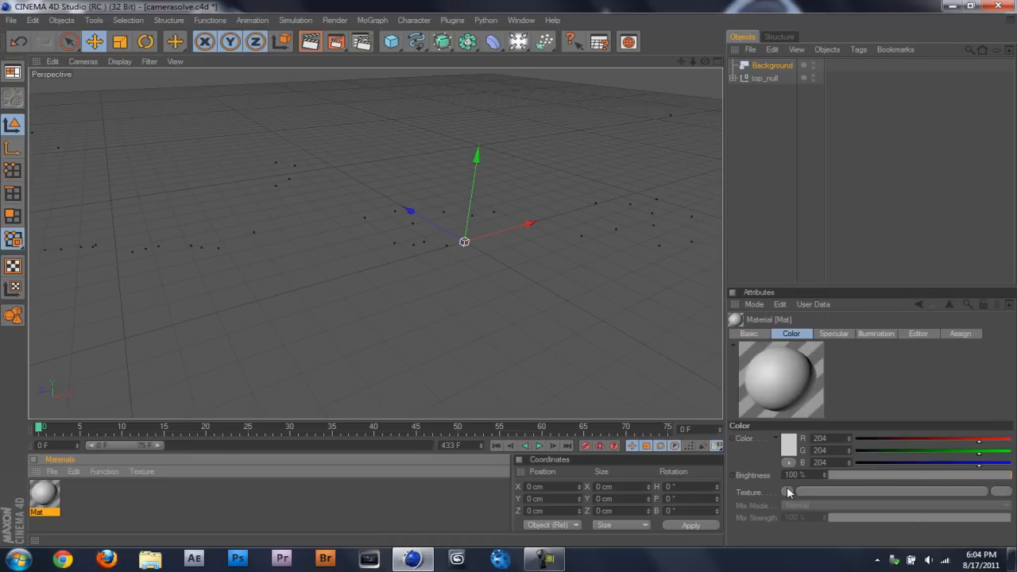
left_click(788, 492)
left_click(820, 235)
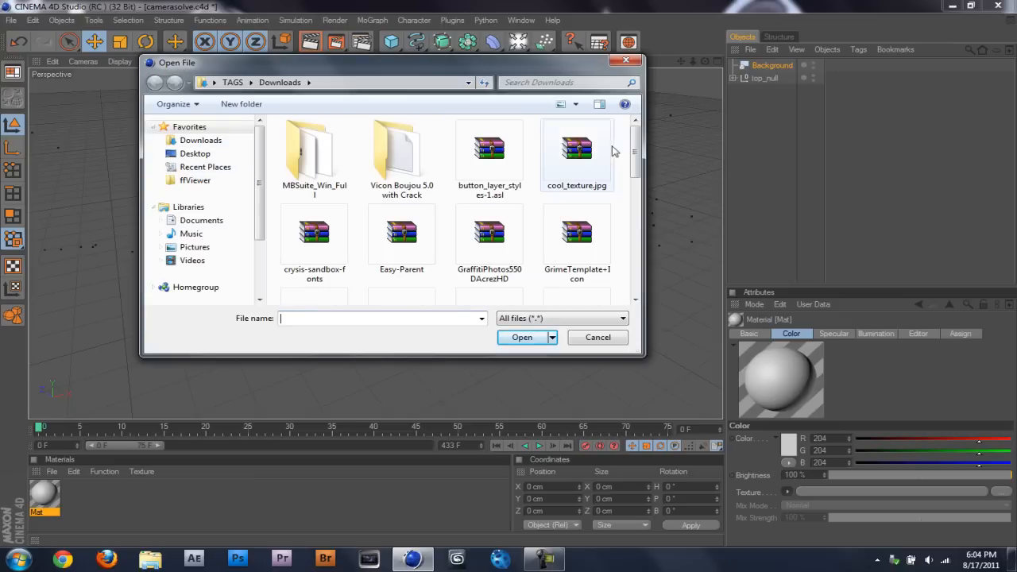
scroll(628, 147, "down", 5)
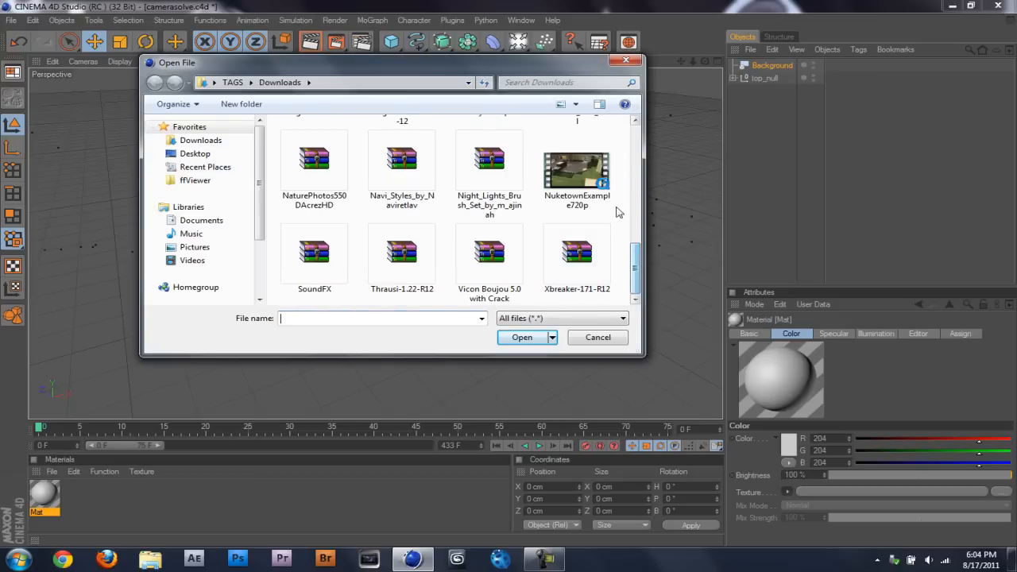
mouse_move(608, 174)
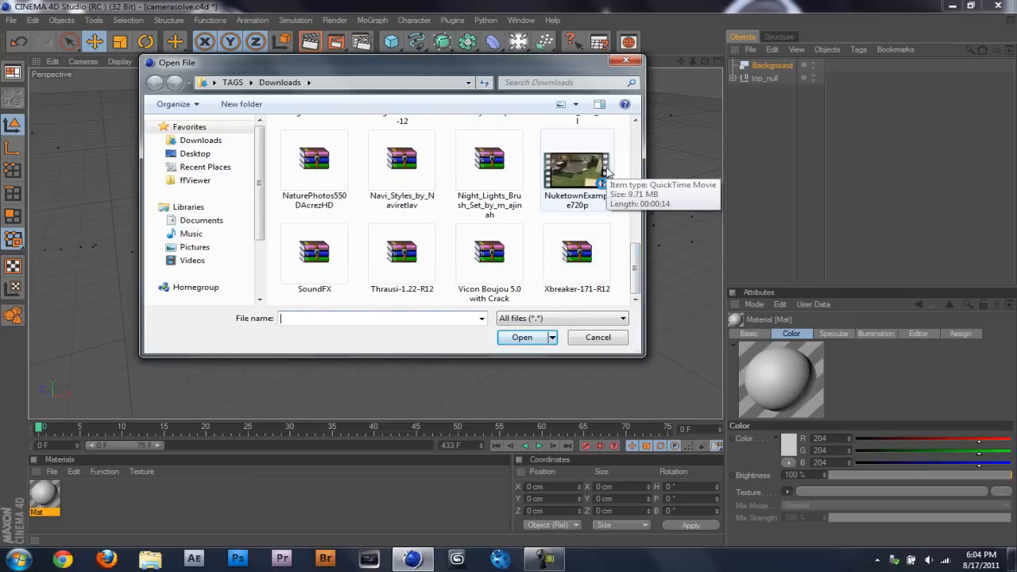
double_click(592, 151)
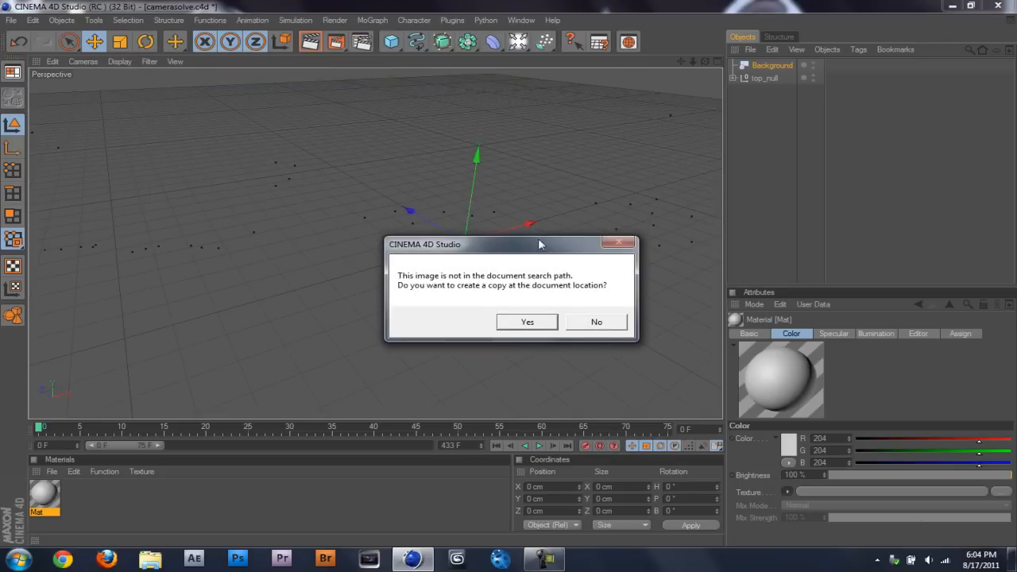
left_click_drag(545, 243, 458, 175)
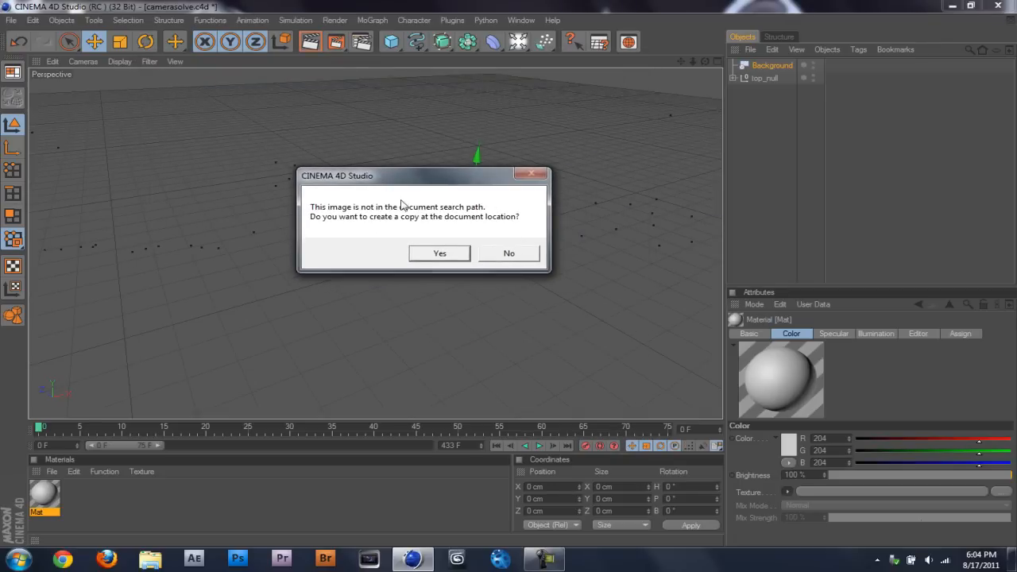
left_click(506, 254)
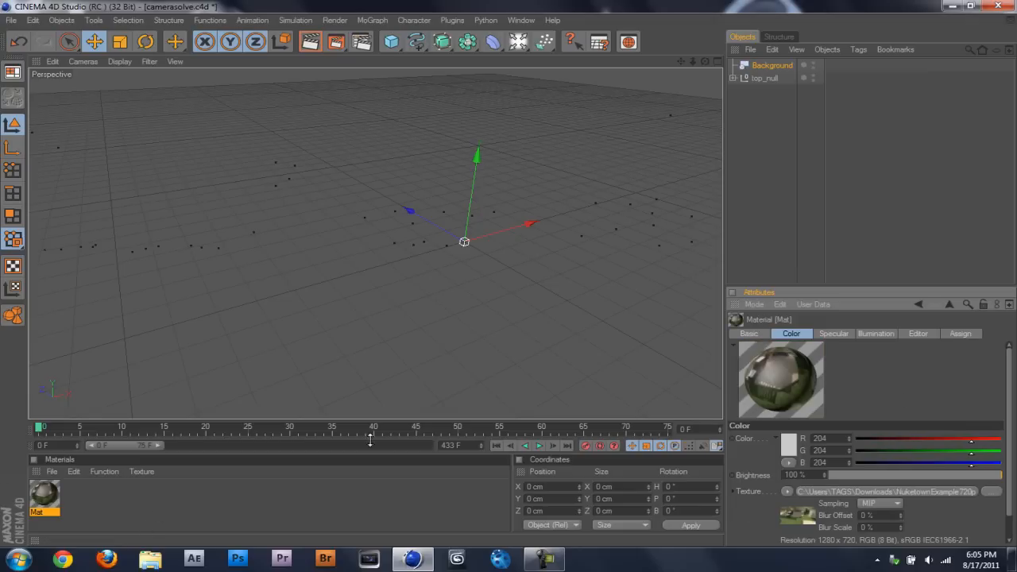
left_click_drag(35, 504, 764, 65)
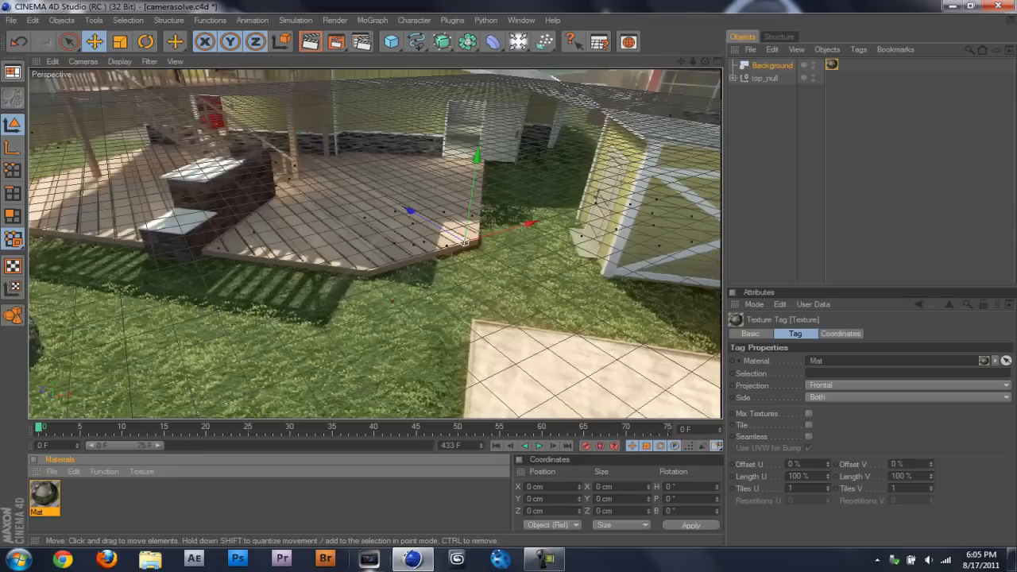
left_click(781, 154)
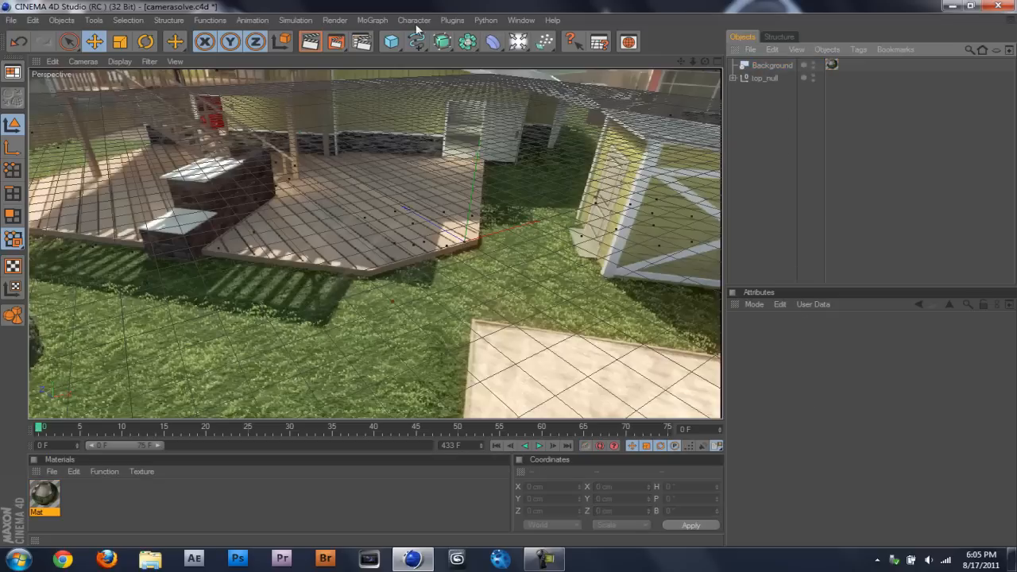
- Add a MoText object with the text iBeLoKo
left_click(373, 21)
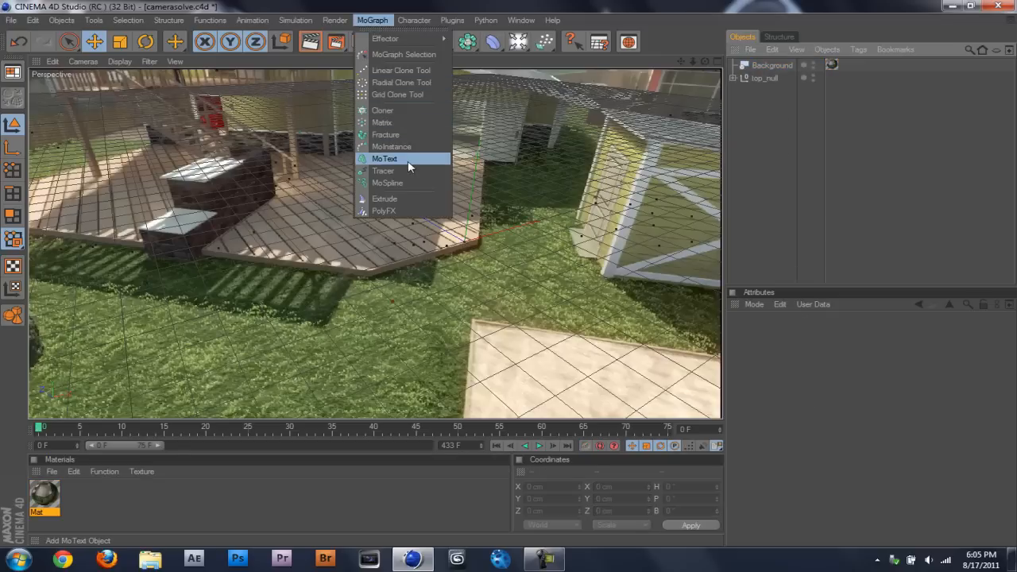
left_click(407, 160)
double_click(811, 385)
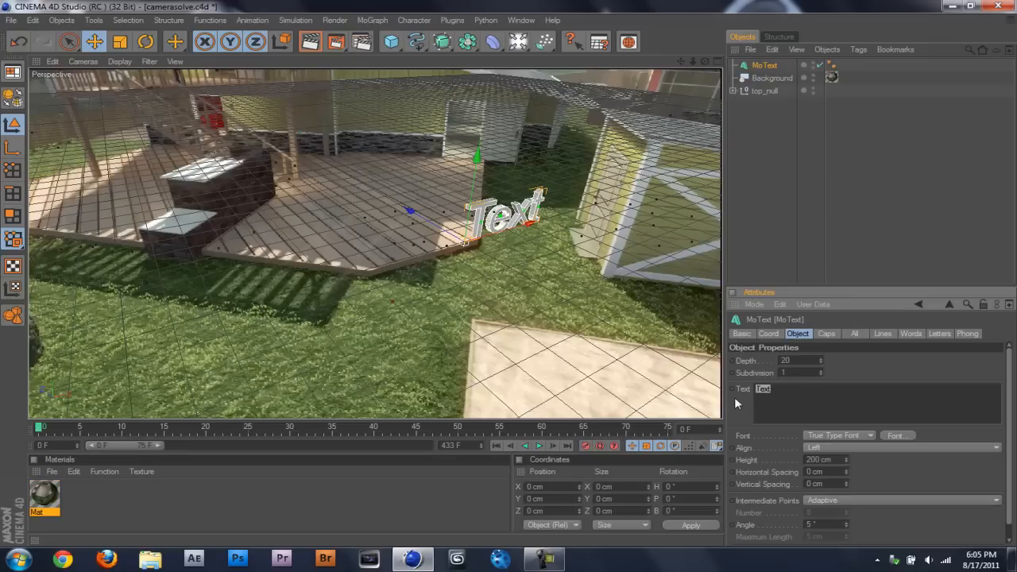
type("iBeLoKo")
left_click_drag(816, 383, 654, 370)
type("L")
- Set the MoText font to Bebas in the Regular style
left_click(906, 436)
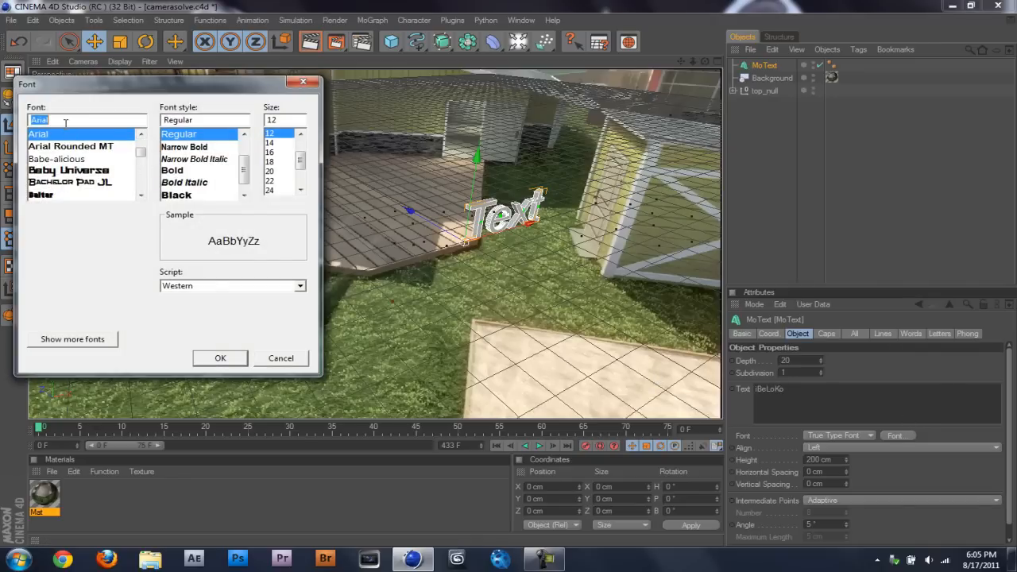
type("beba")
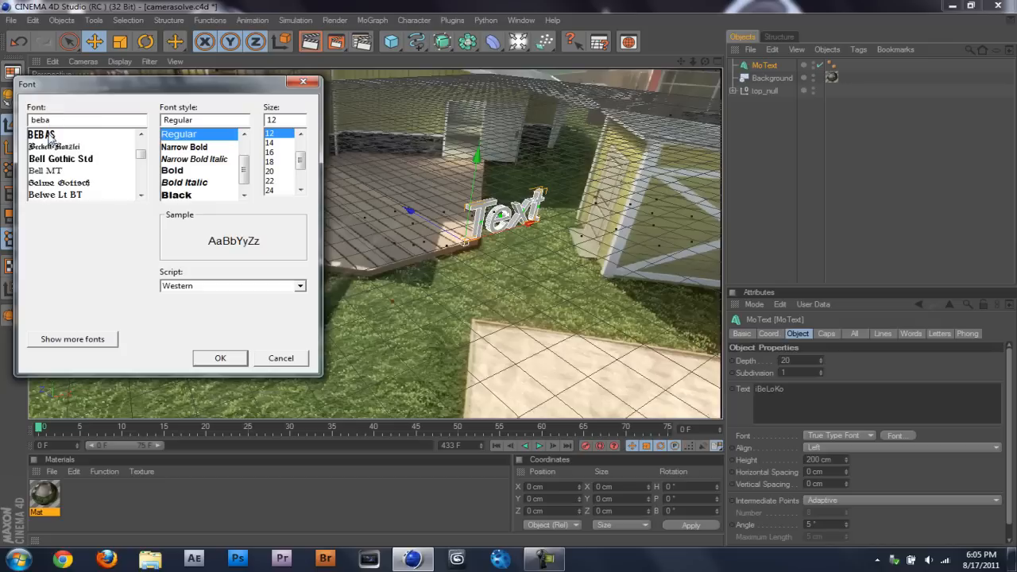
left_click(50, 135)
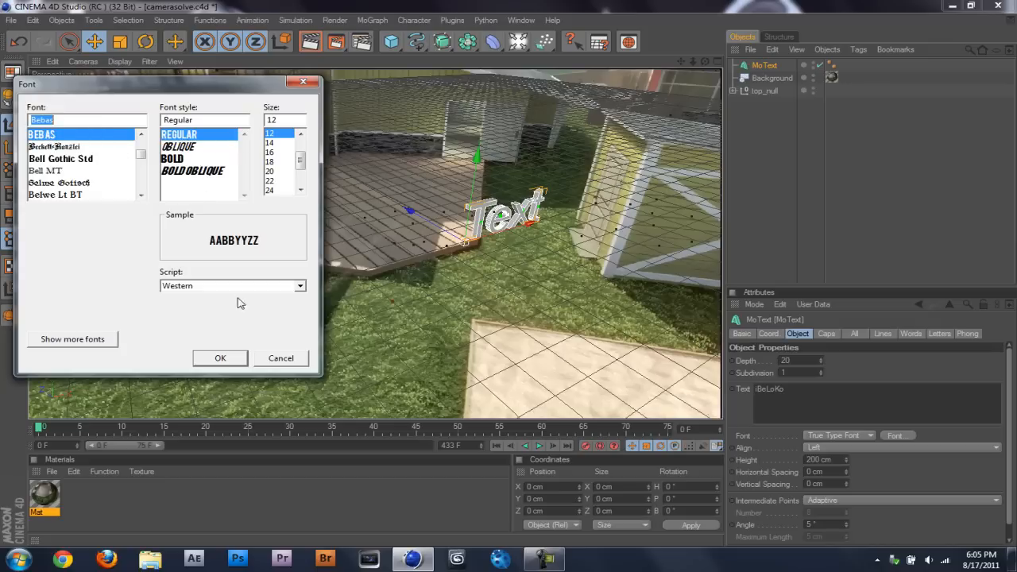
left_click(222, 358)
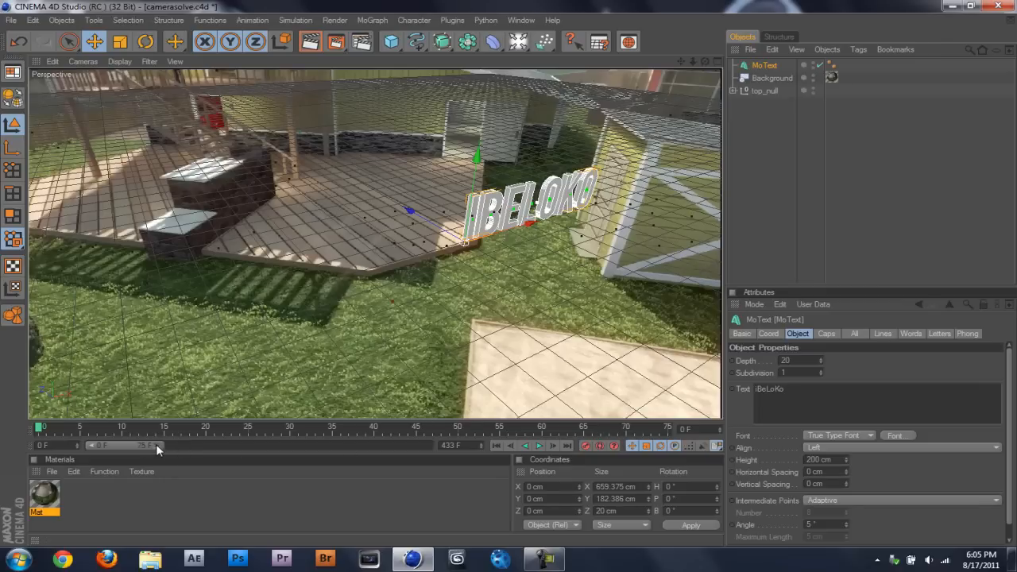
- Extend the preview range to frame 433 and move the text onto the wooden deck, at about X -489 cm and Z 152 cm
left_click_drag(156, 444, 434, 445)
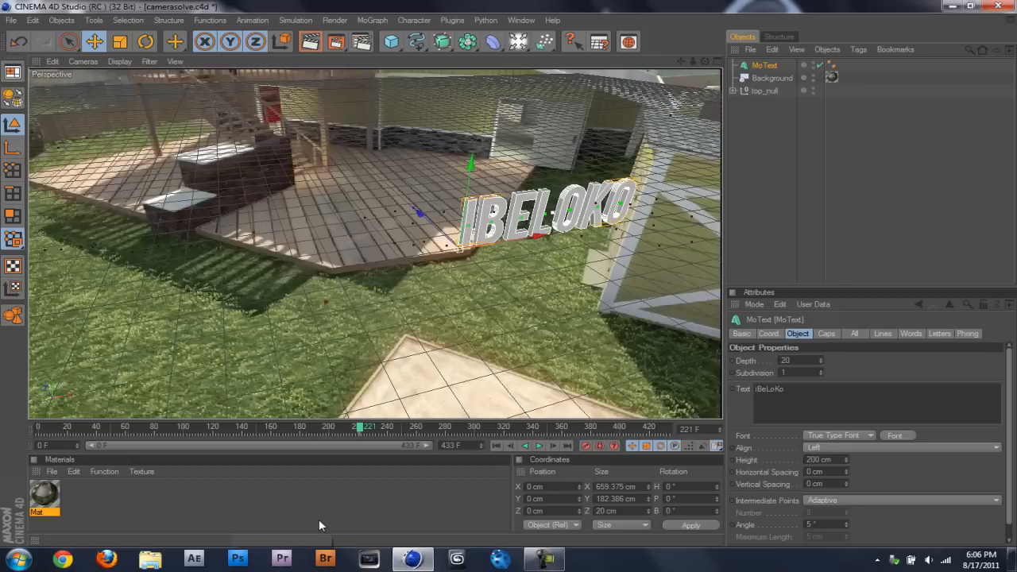
left_click_drag(503, 244, 418, 242)
left_click_drag(313, 241, 305, 228)
left_click_drag(371, 246, 348, 250)
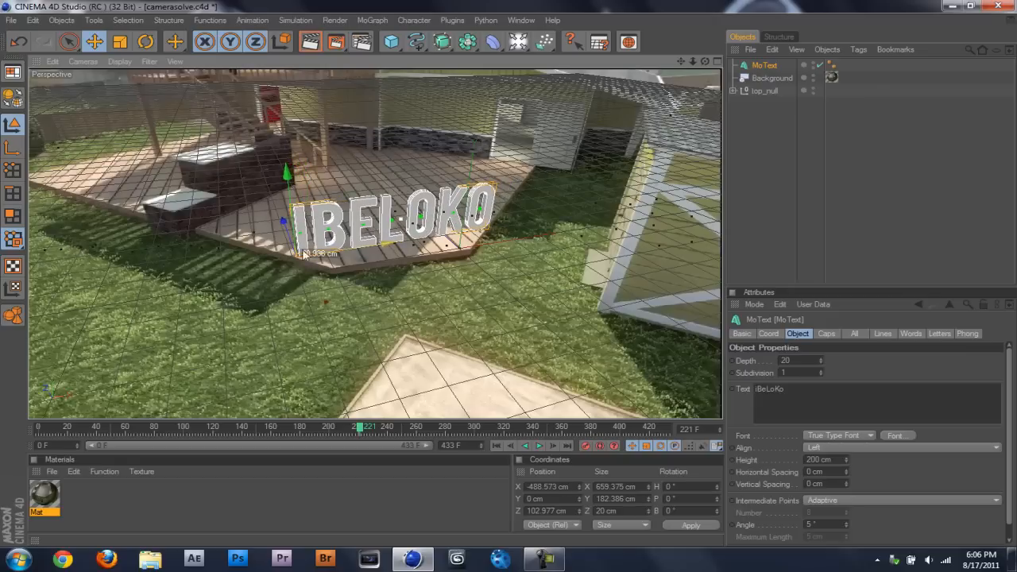
left_click_drag(283, 225, 279, 210)
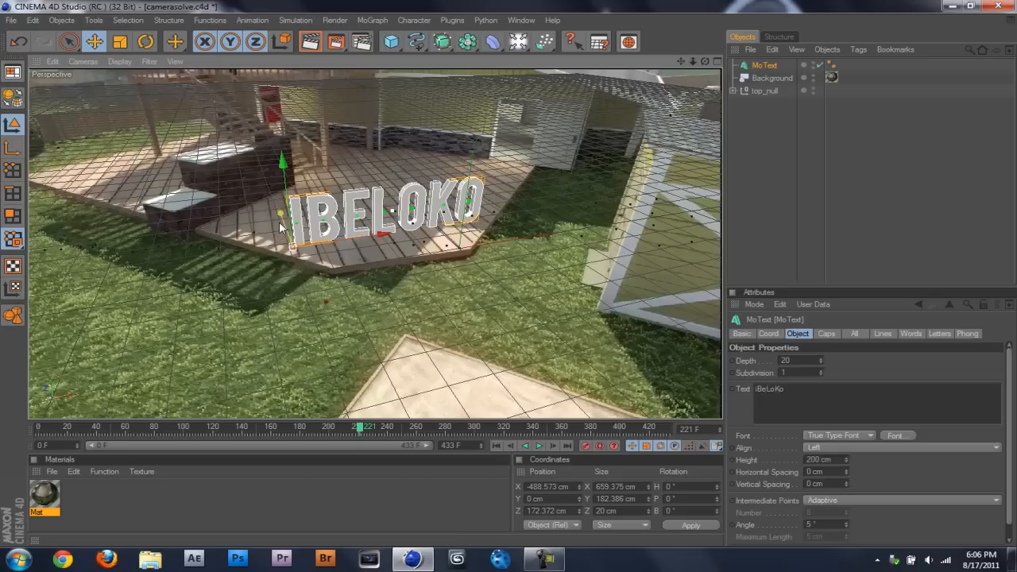
left_click_drag(280, 213, 283, 219)
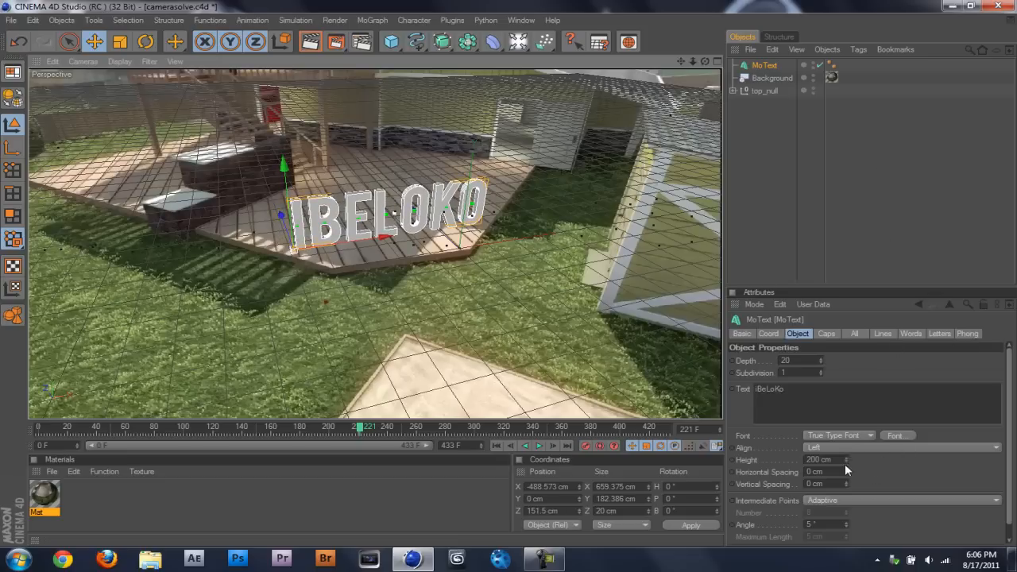
- Tighten the text's horizontal spacing to -13 cm and shift it toward the deck's front edge, at about X -452 cm and Z 96 cm
mouse_move(847, 472)
left_mouse_down()
mouse_move(846, 513)
mouse_move(846, 503)
left_mouse_up()
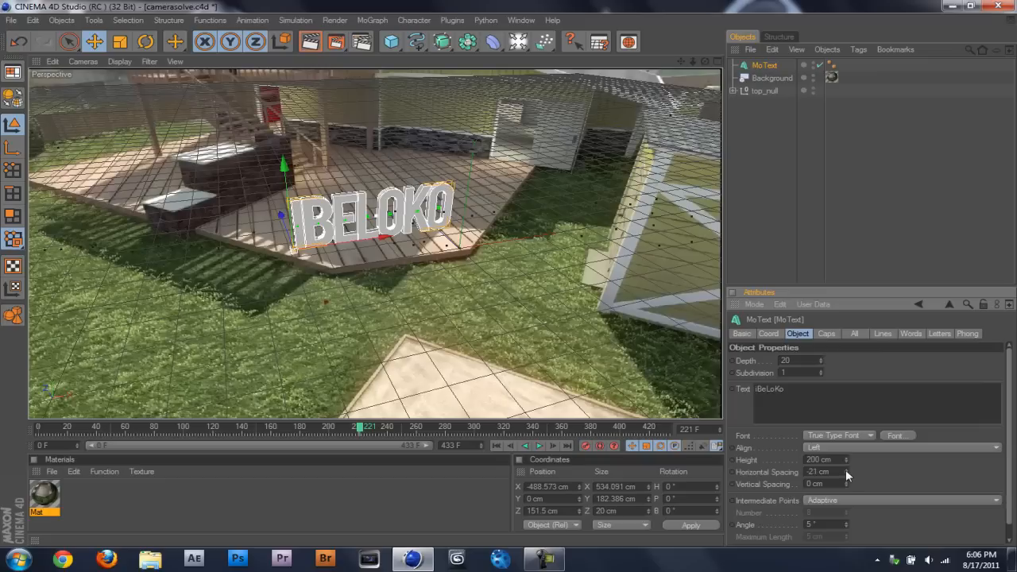
left_click_drag(846, 472, 845, 467)
left_click_drag(341, 245, 291, 247)
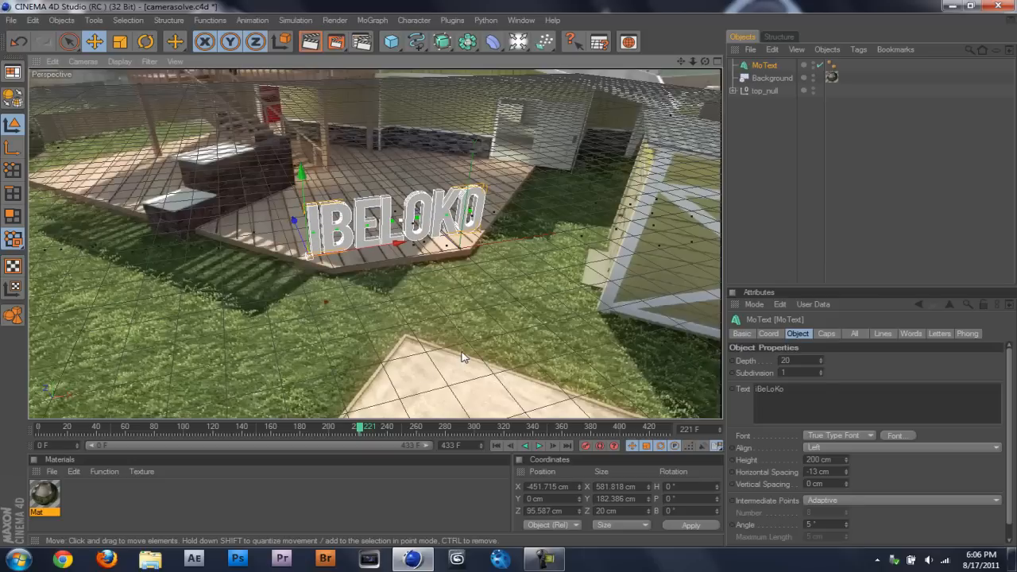
left_click(746, 142)
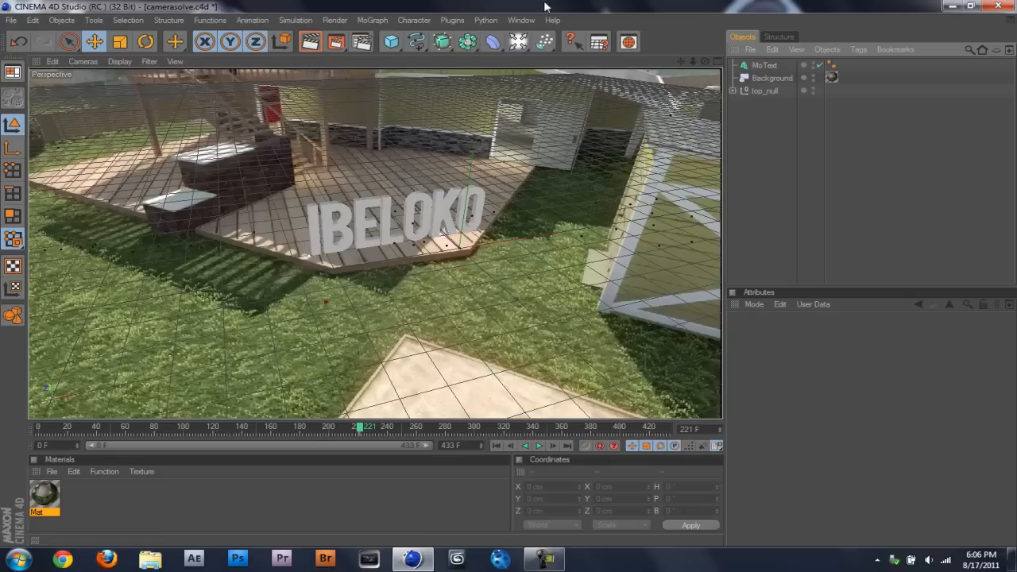
- Add a Floor object and apply the Mat footage material to it with Frontal projection
left_click(518, 41)
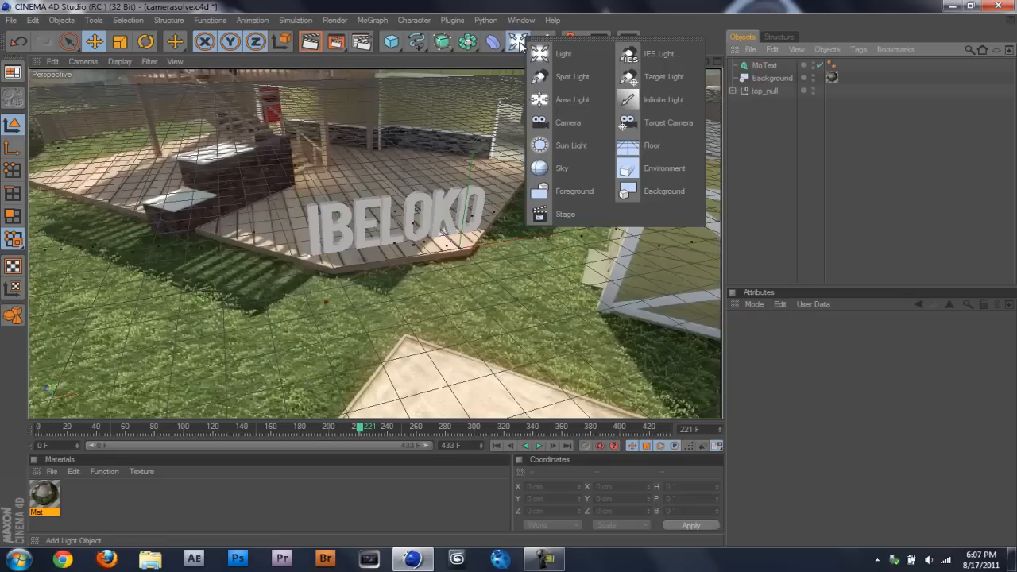
left_click(677, 153)
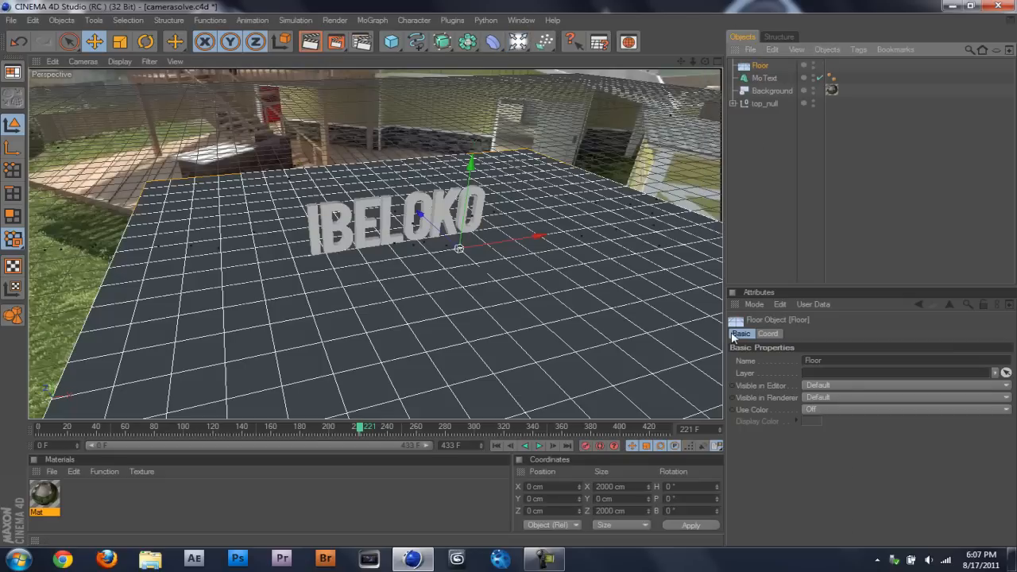
left_click_drag(46, 499, 791, 106)
left_click_drag(767, 66, 767, 67)
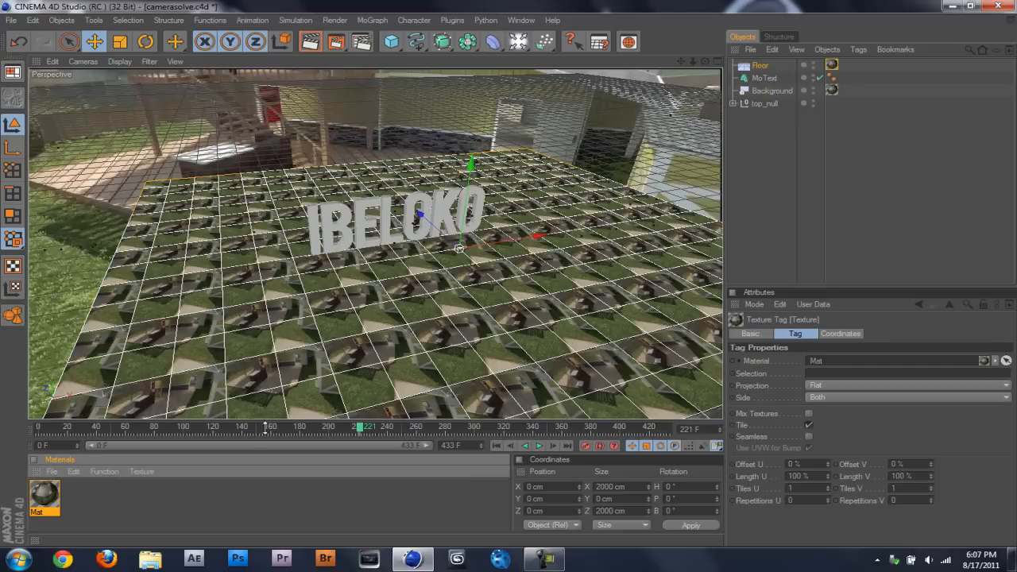
left_click(837, 387)
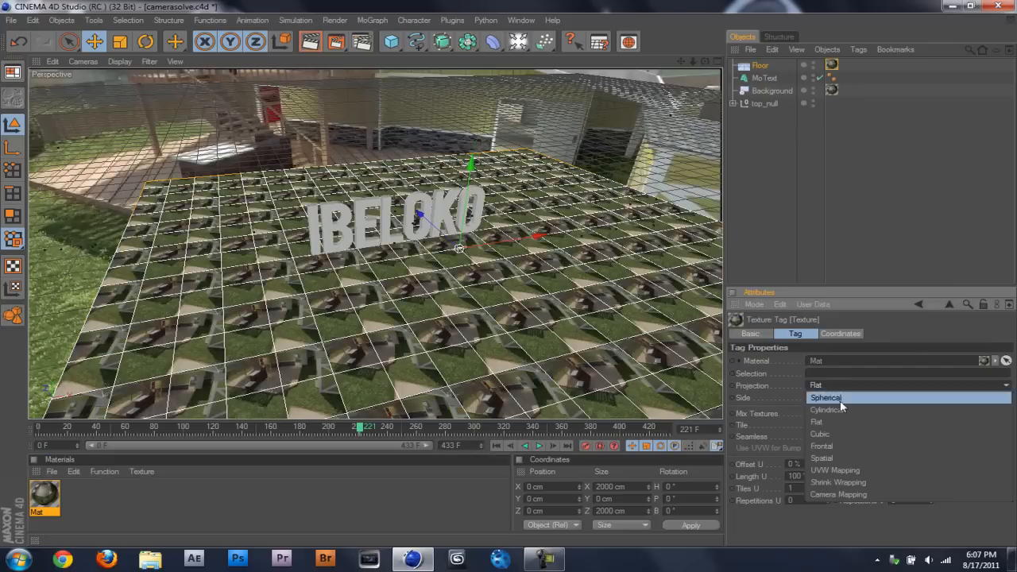
left_click(824, 446)
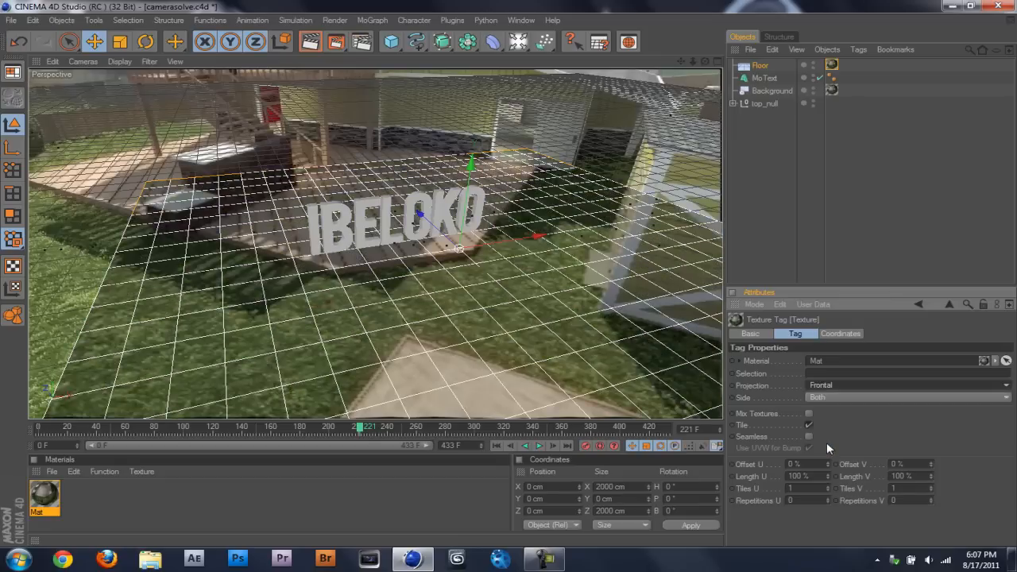
left_click(876, 265)
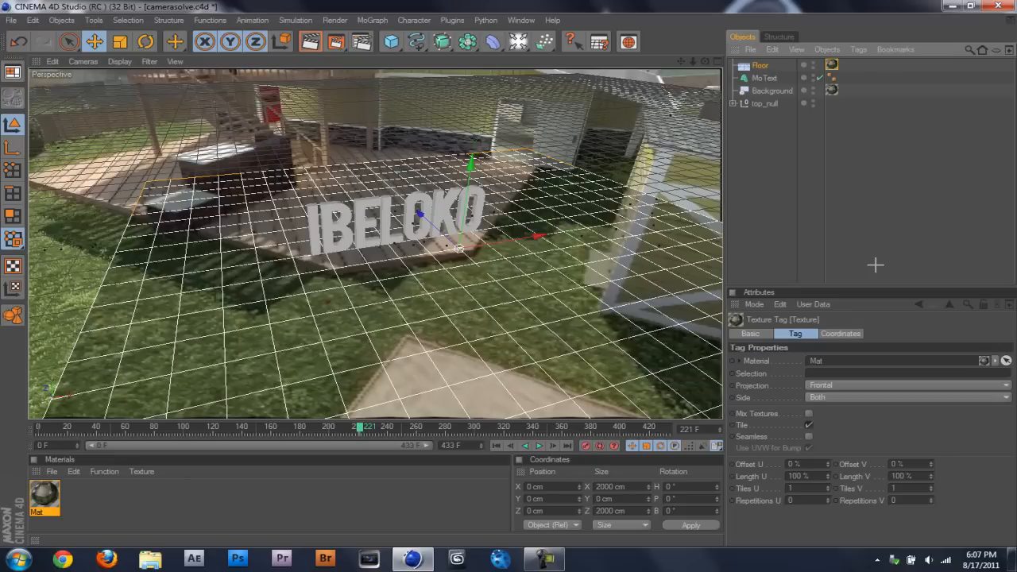
left_click(732, 124)
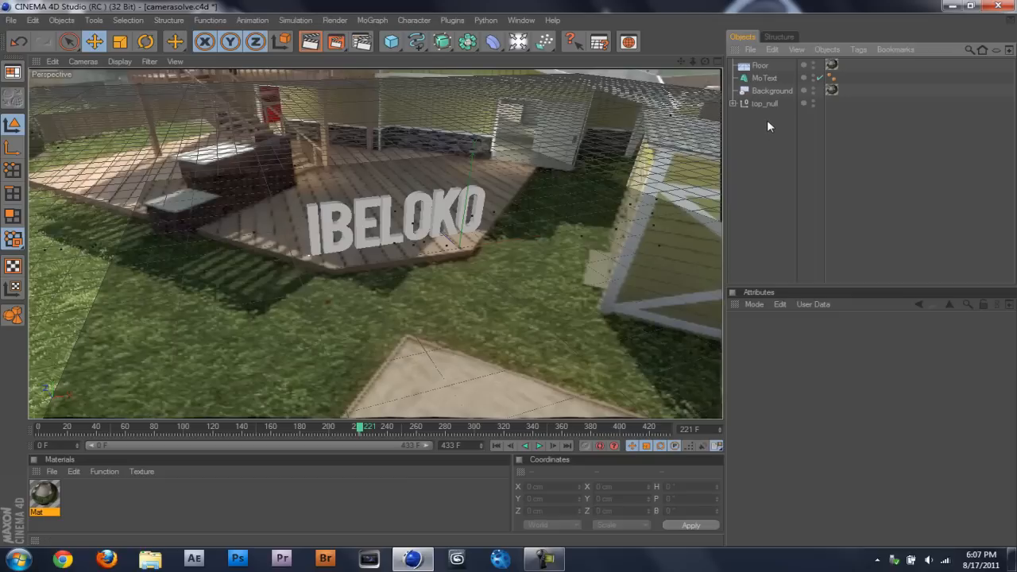
- Add a light, place it above and behind the text at about X -91, Y 532, Z 346 cm, and render the view
left_click(519, 42)
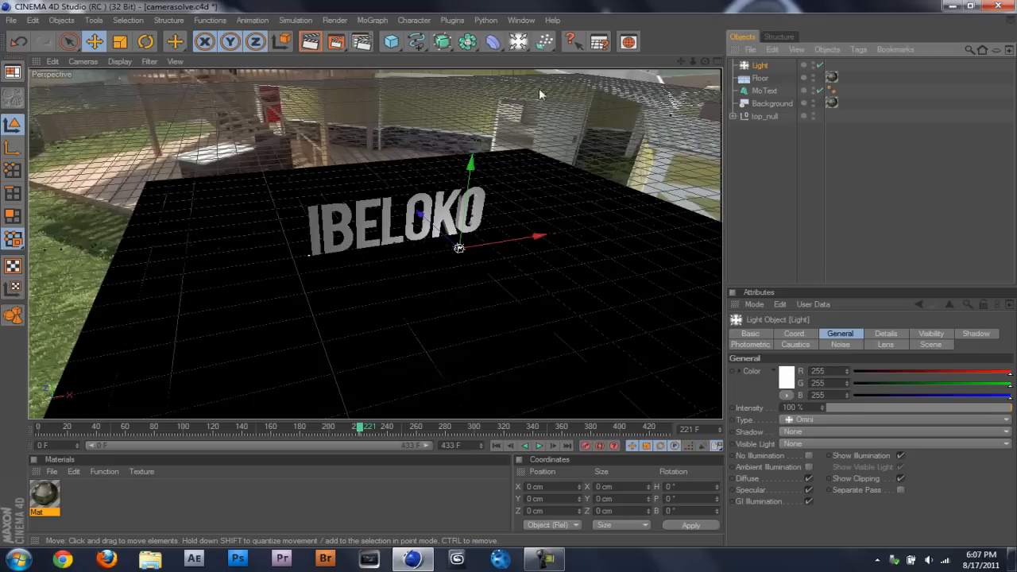
left_click_drag(460, 247, 459, 275)
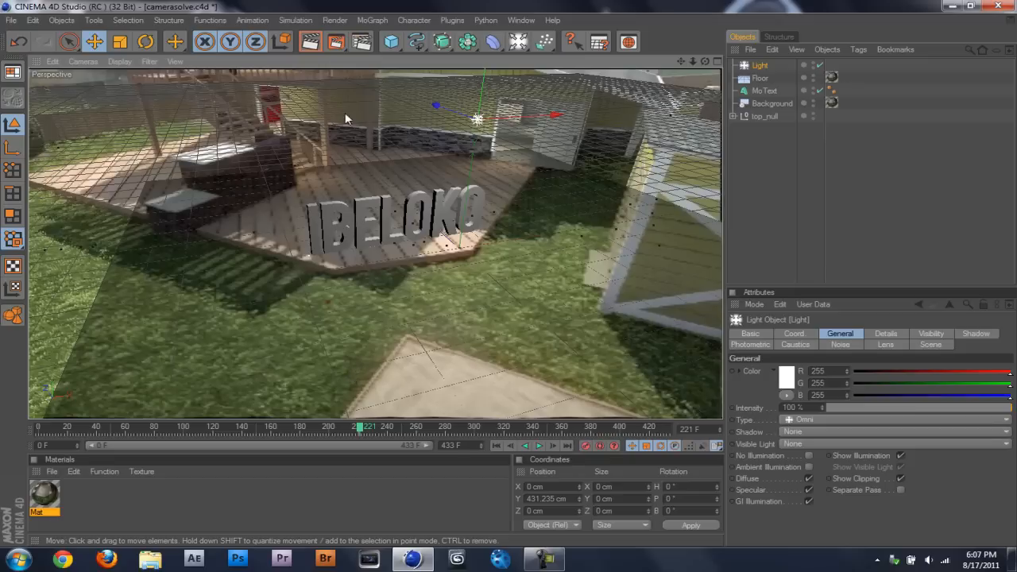
mouse_move(437, 106)
left_mouse_down()
mouse_move(400, 94)
mouse_move(397, 72)
left_mouse_up()
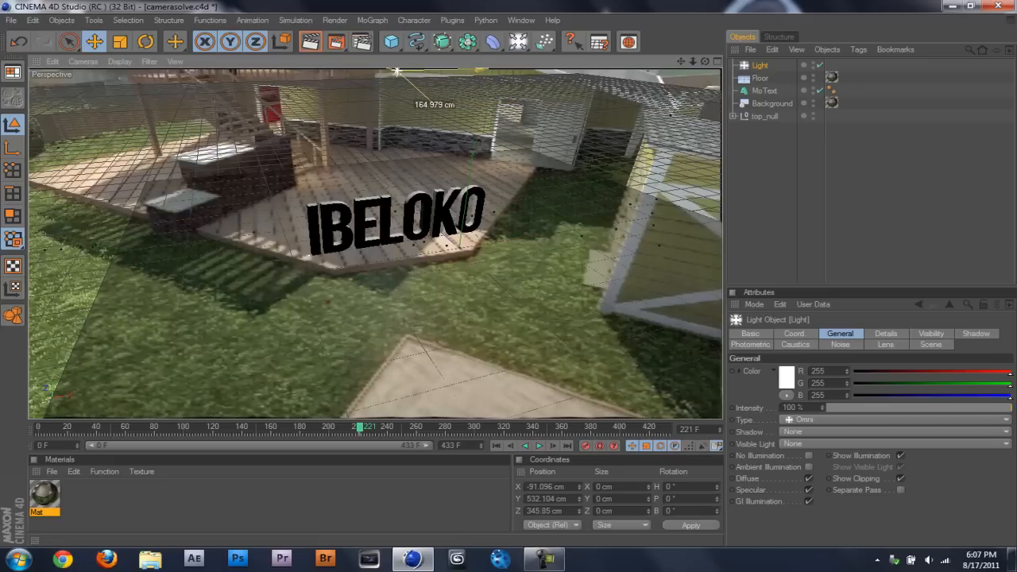
left_click(310, 41)
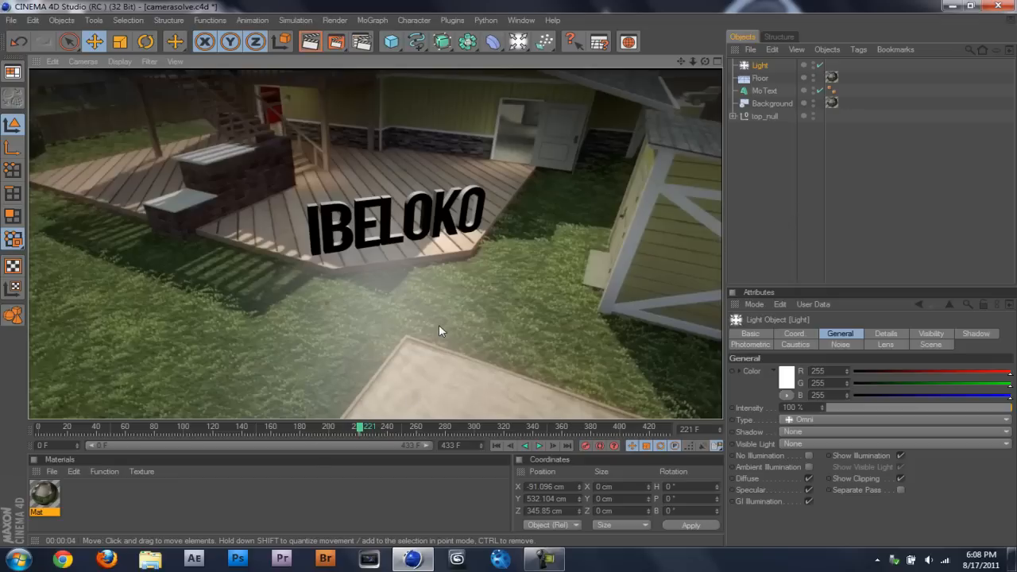
left_click(800, 168)
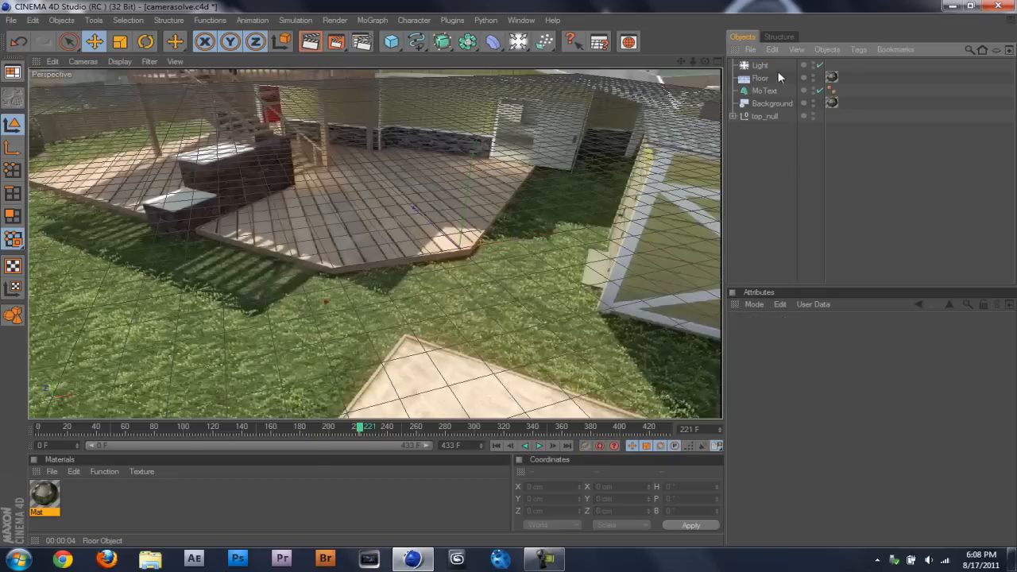
- Give the light Shadow Maps (Soft) shadows with 50% density and render the view
left_click(763, 68)
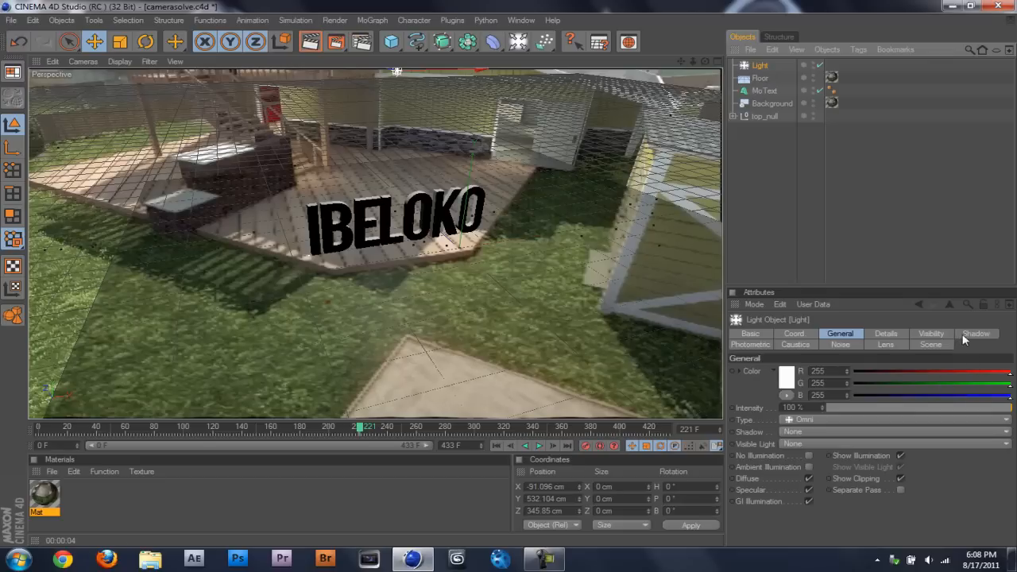
left_click(975, 334)
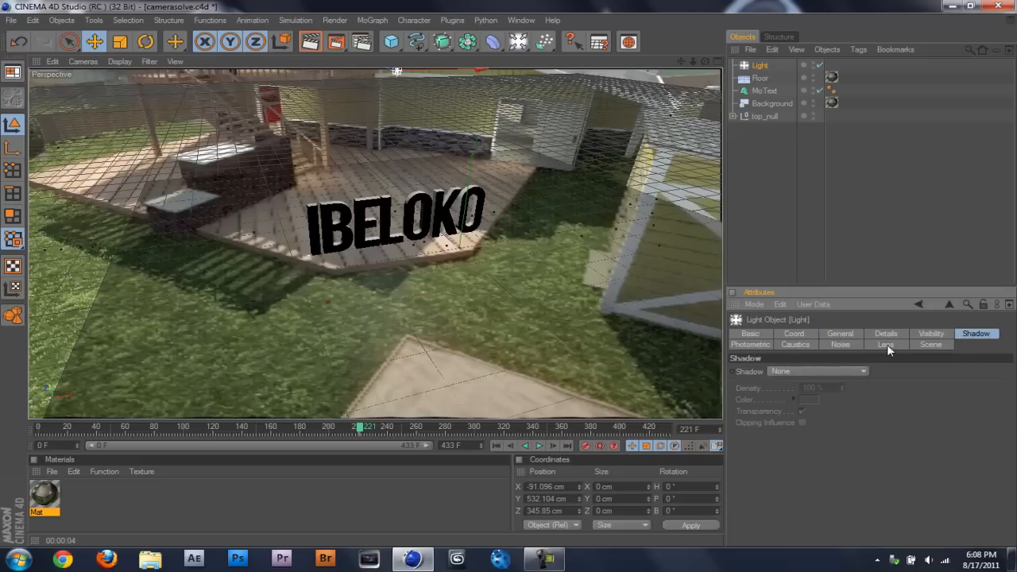
left_click(817, 372)
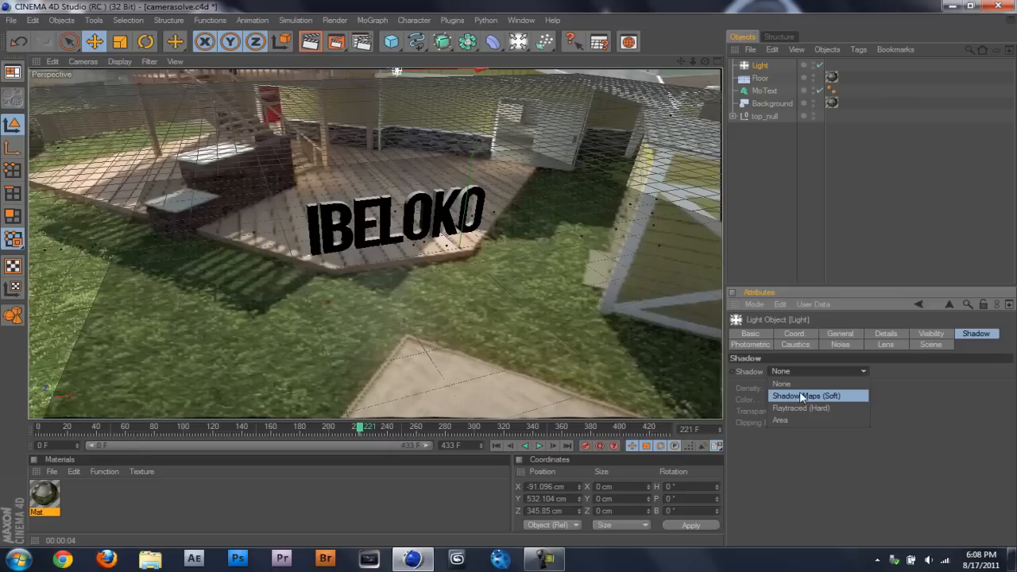
left_click(802, 396)
type("50")
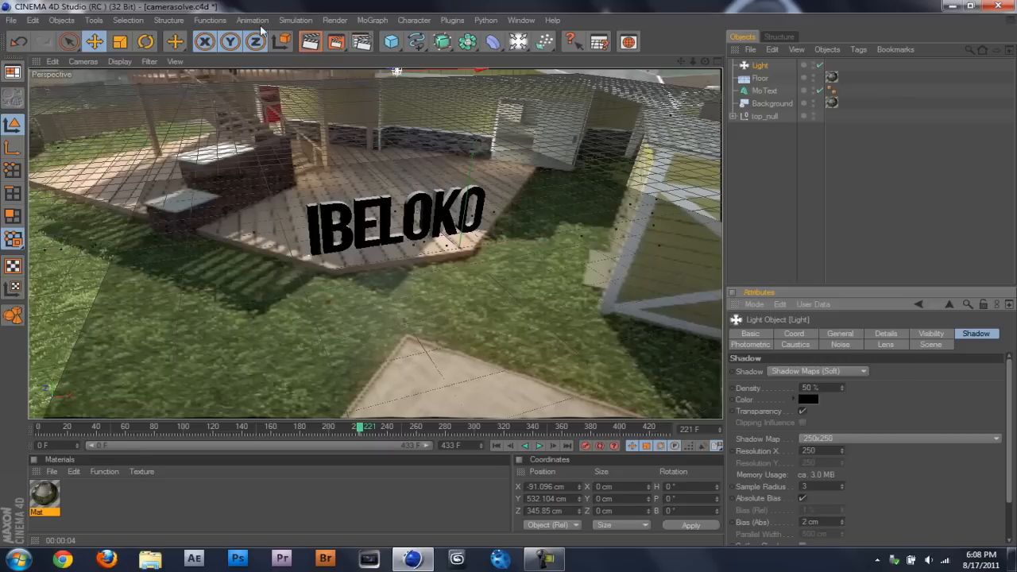
left_click(310, 42)
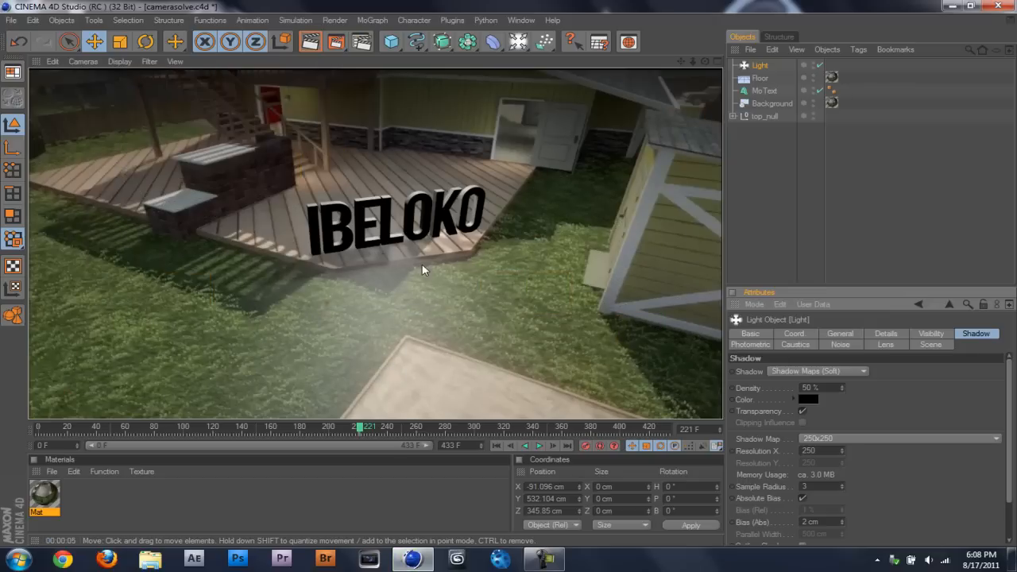
- Turn off the Specular channel of the Mat material and render the view
double_click(50, 493)
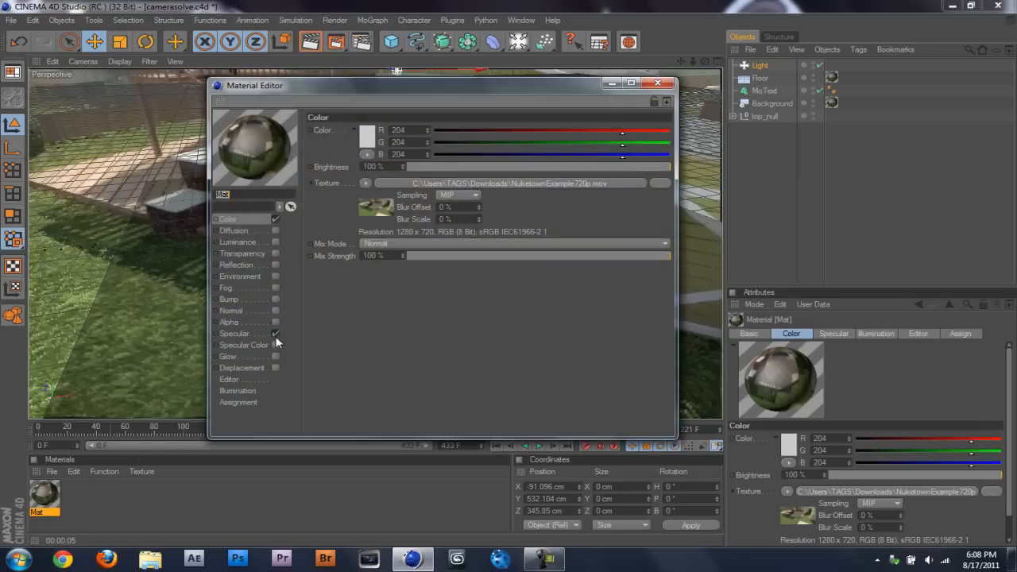
left_click(275, 333)
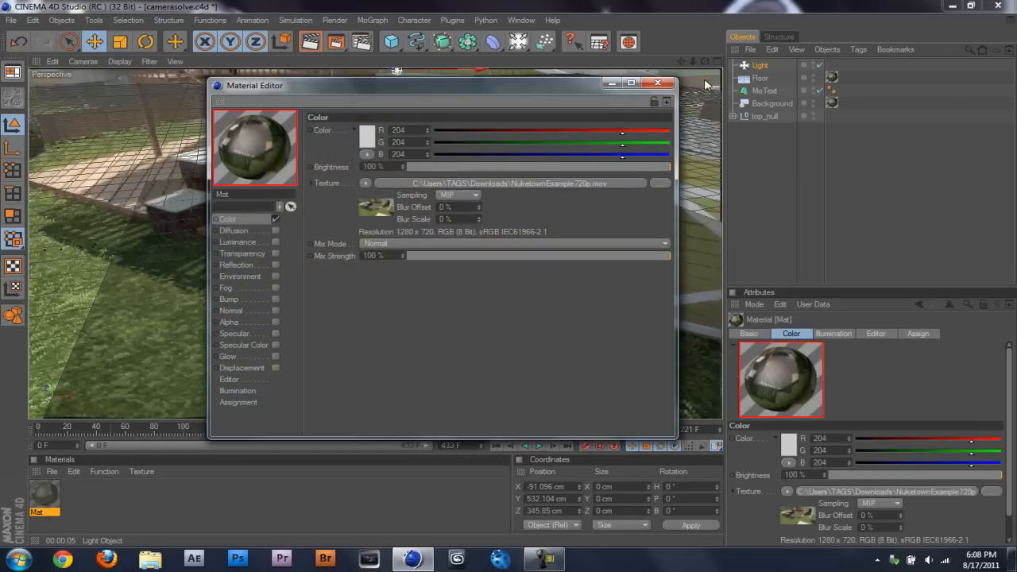
left_click(658, 84)
left_click(311, 43)
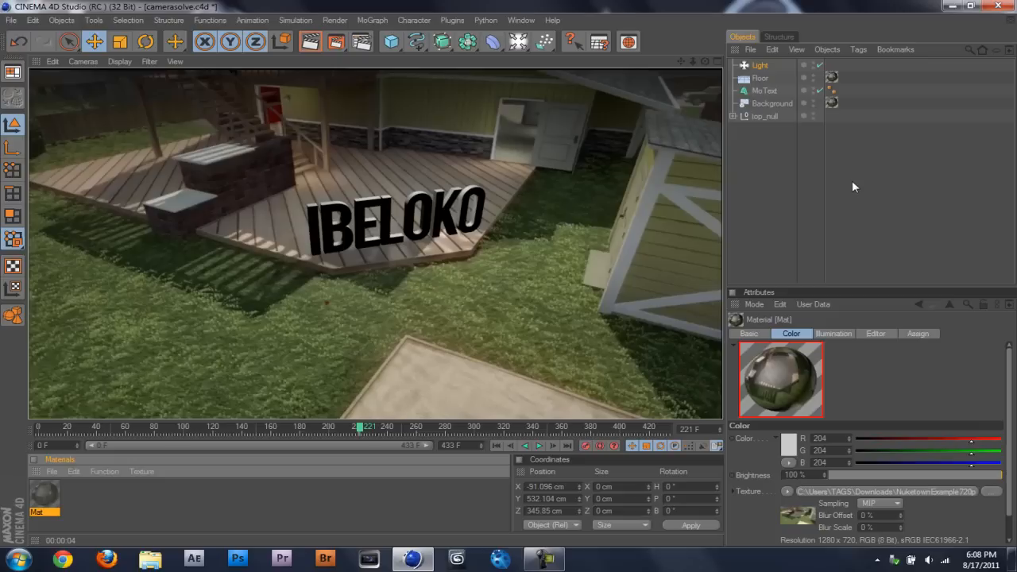
- Duplicate the light, move the copy in front of the text to about X -822, Y -306, Z 87 cm, and render the view
left_click(760, 66)
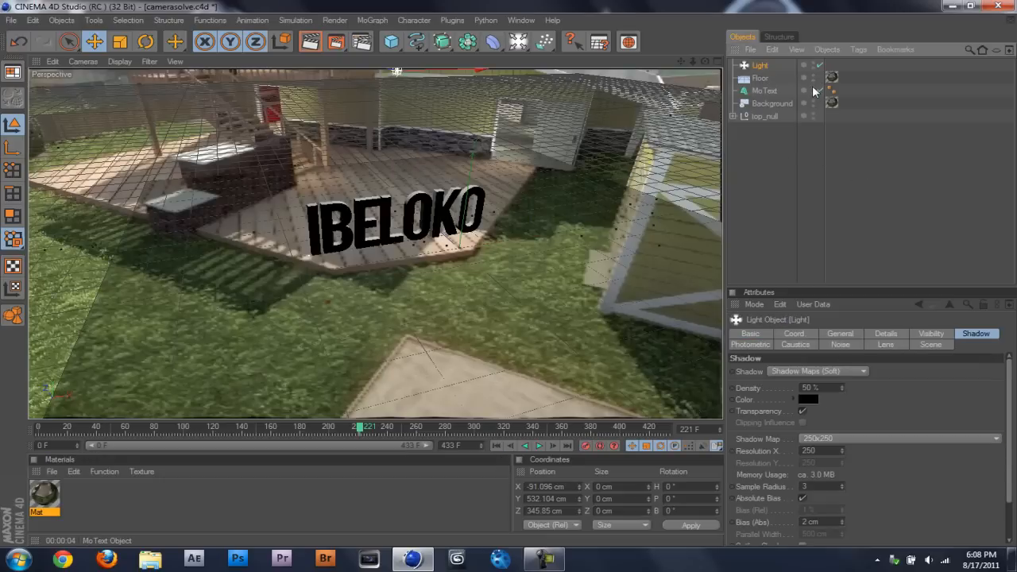
key("ctrl+c")
key("ctrl+v")
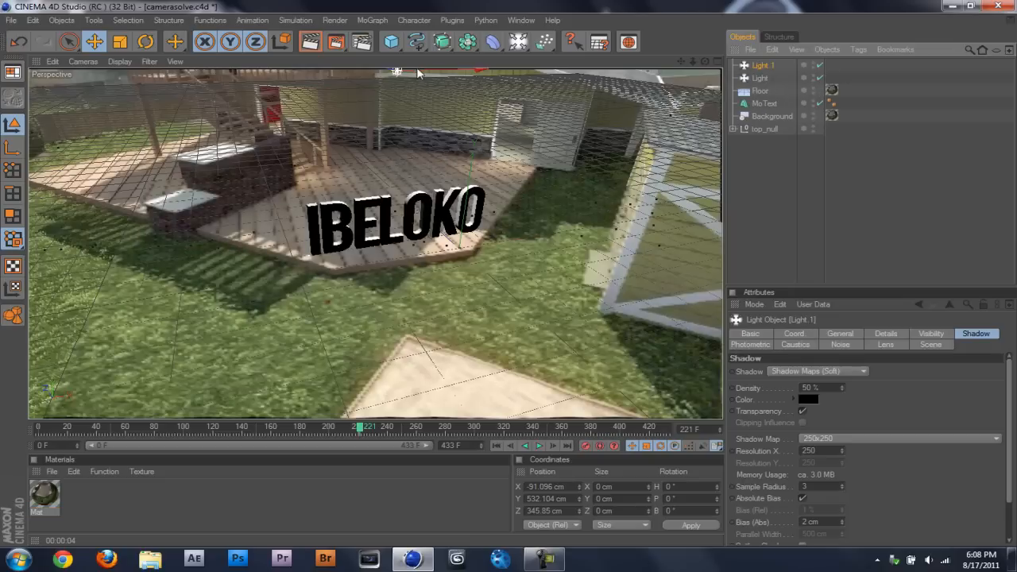
left_click_drag(396, 74, 183, 380)
mouse_move(179, 341)
left_mouse_down()
mouse_move(225, 334)
mouse_move(186, 317)
mouse_move(178, 328)
left_mouse_up()
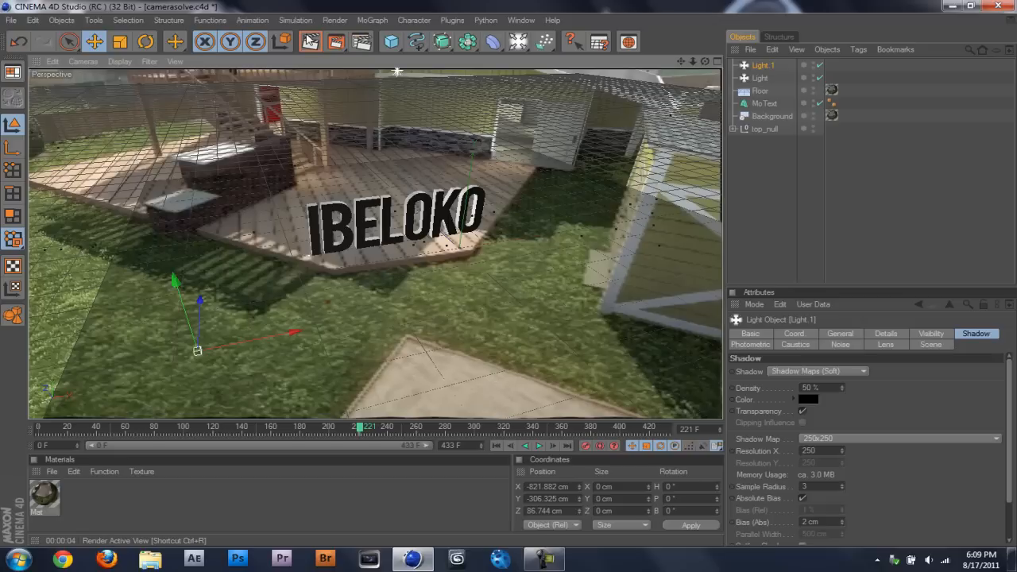
left_click(310, 40)
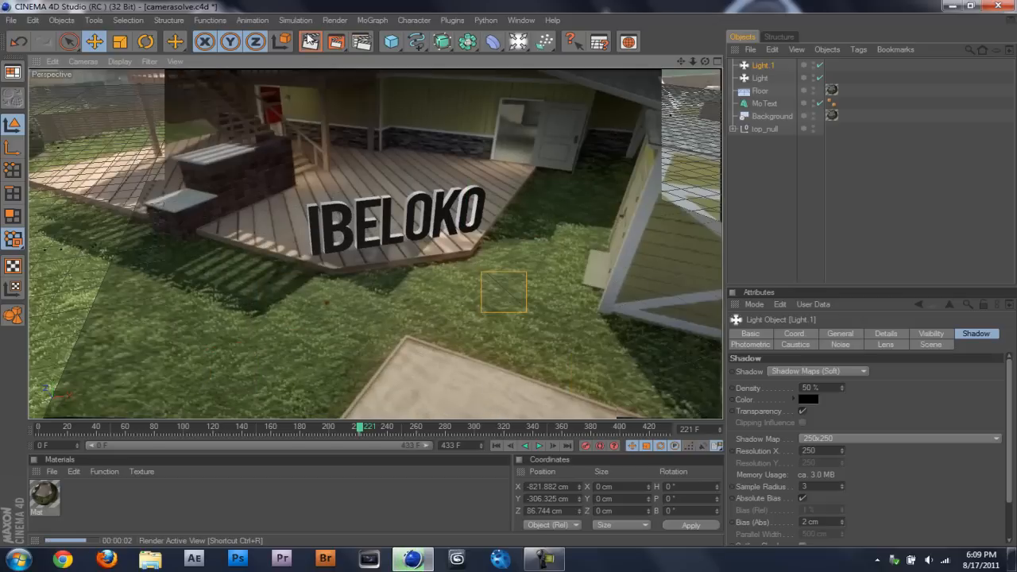
left_click(819, 151)
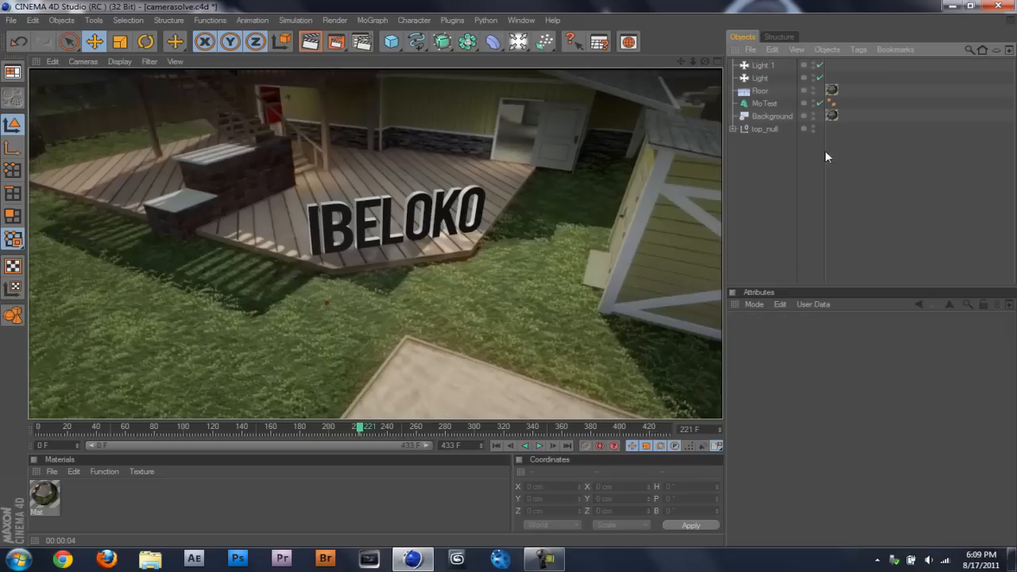
- Reposition the duplicated light at about X -772, Y -430, Z -6 cm and render the view
left_click(763, 65)
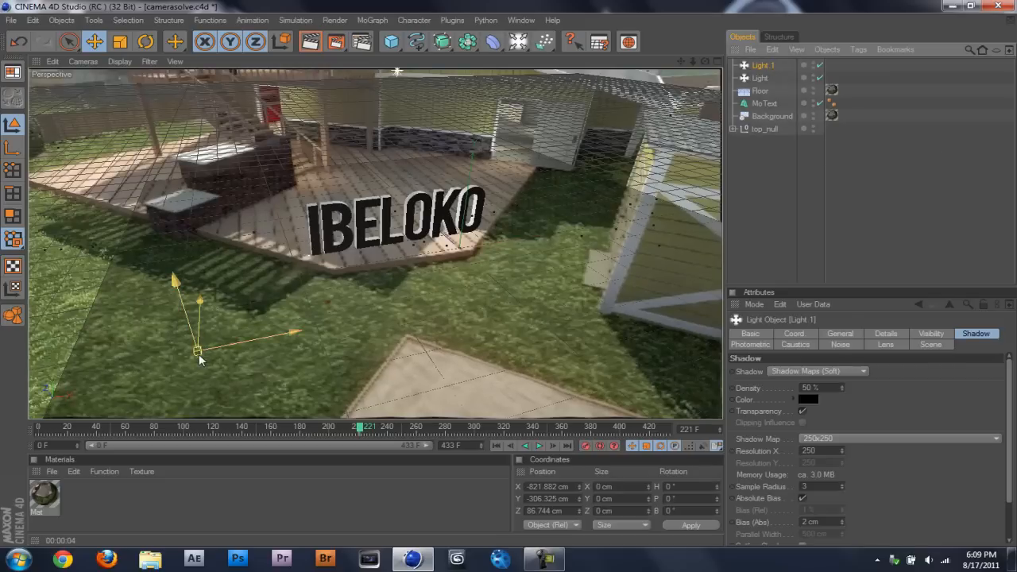
left_click_drag(202, 356, 221, 390)
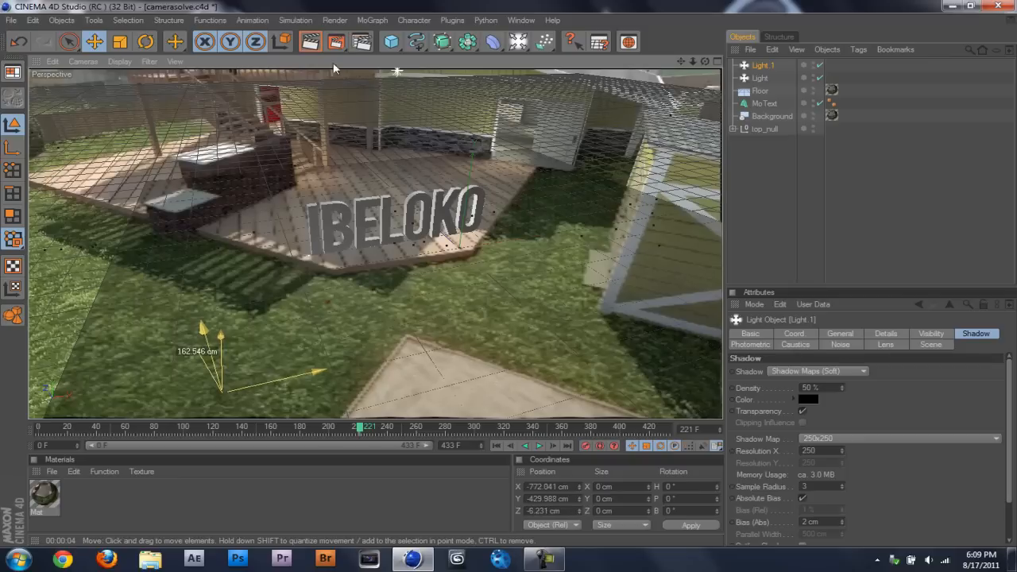
left_click(309, 42)
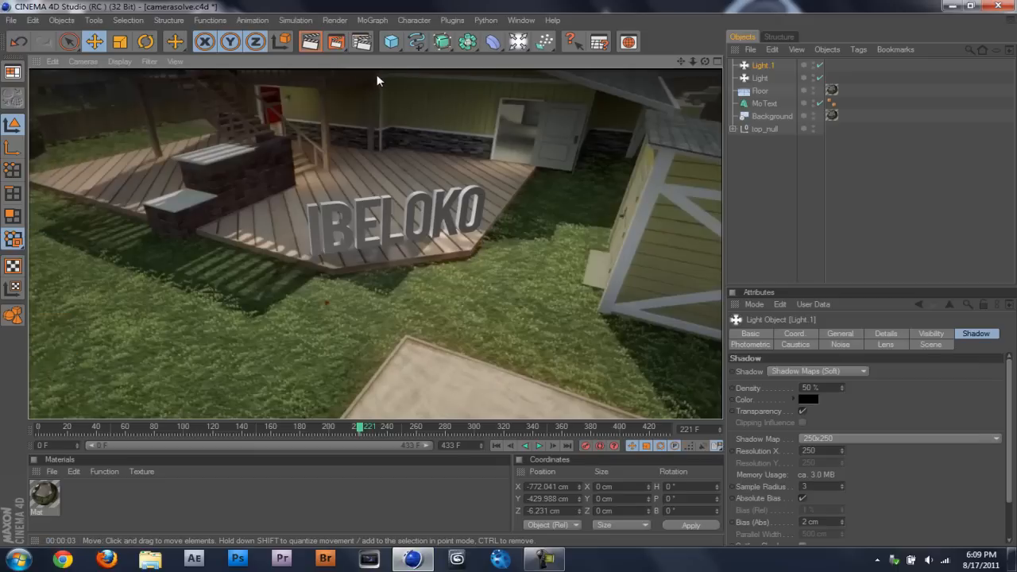
- Shift the original light along its X axis to about X -8 cm and render the view
left_click(760, 77)
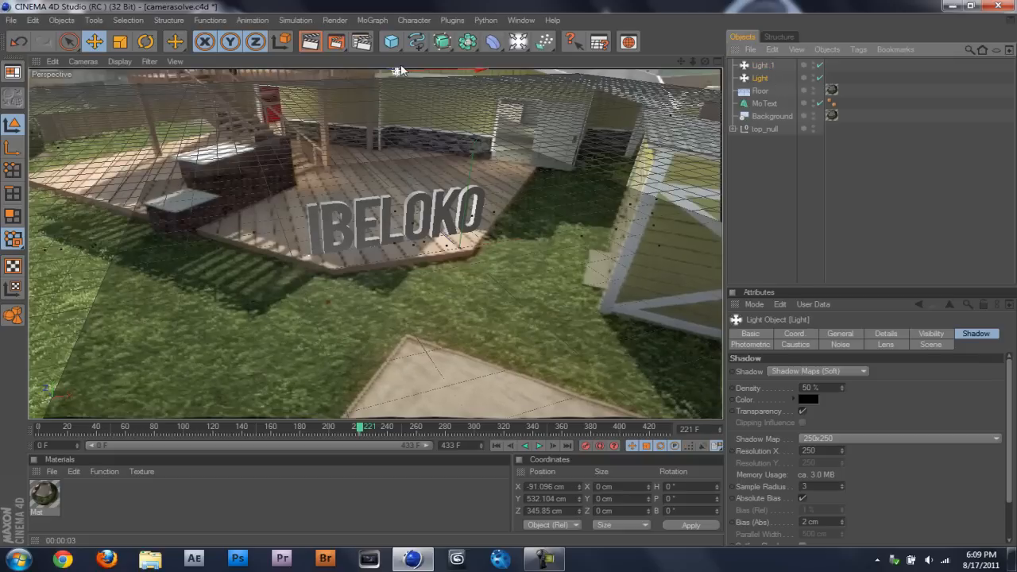
left_click_drag(412, 73, 437, 72)
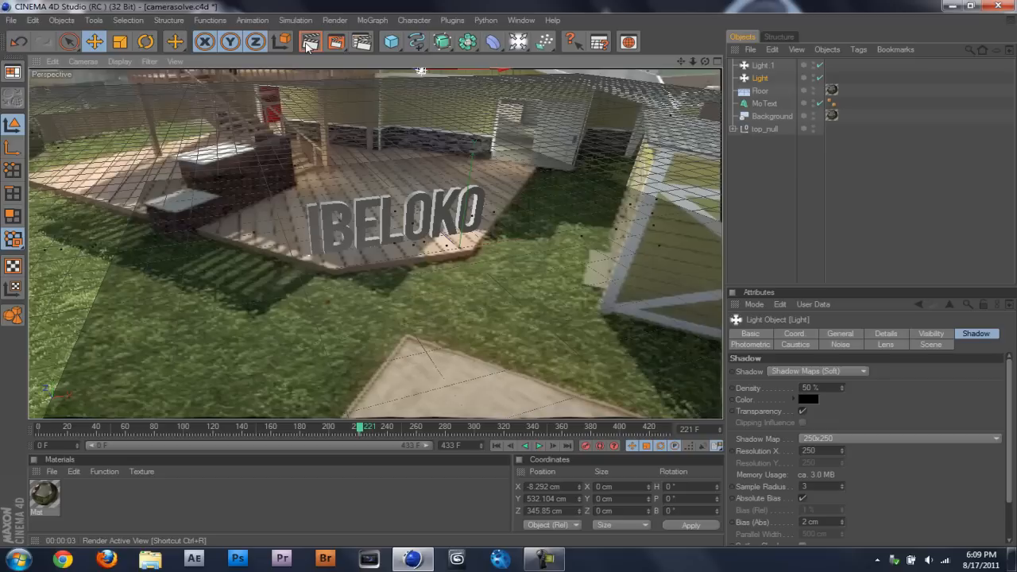
left_click(309, 44)
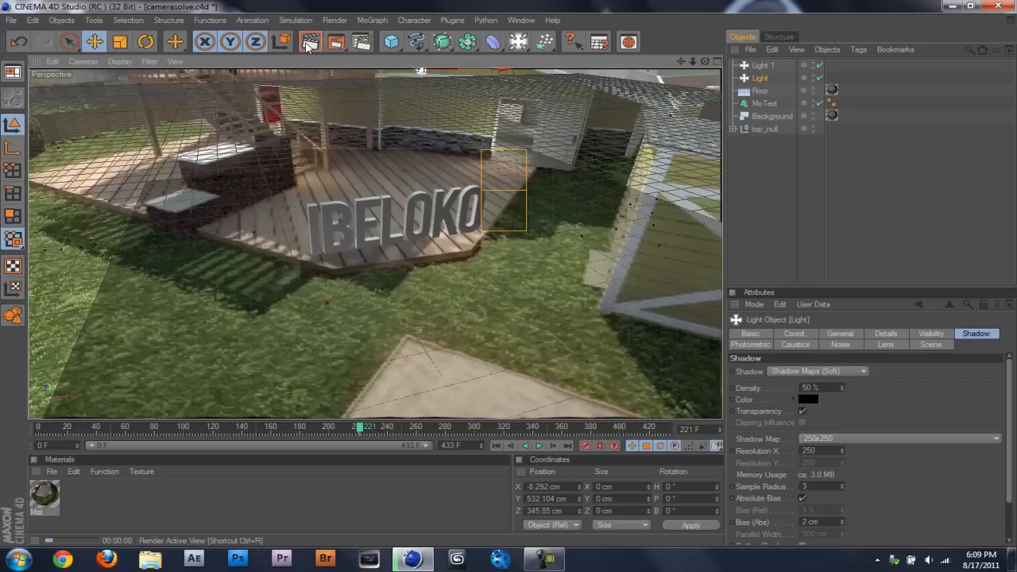